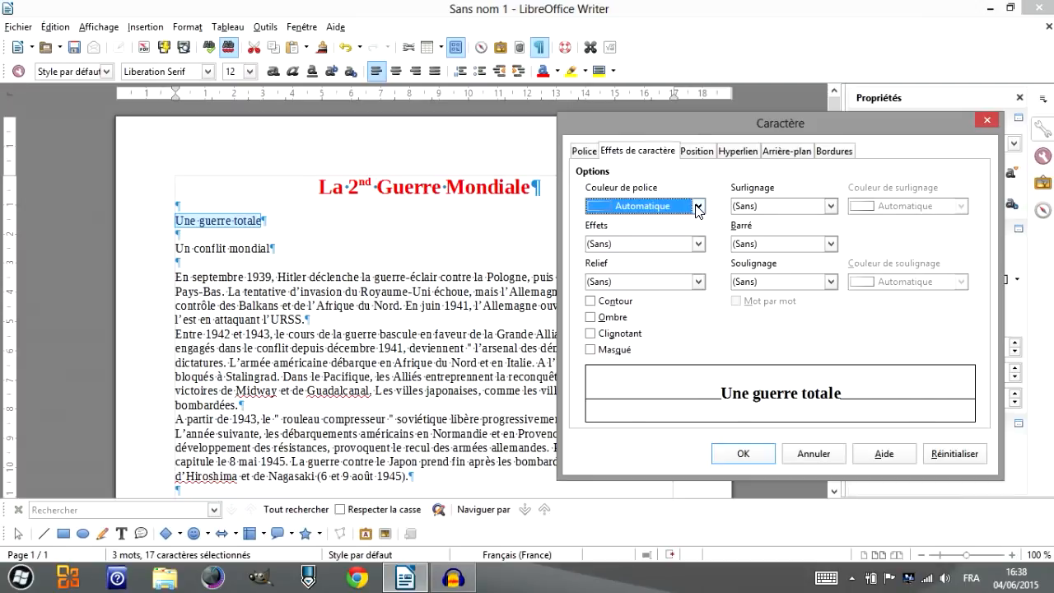
Step: Try the Titre and Petites majuscules effects on the heading "Une guerre totale", restoring the effect to (Sans)
click(640, 245)
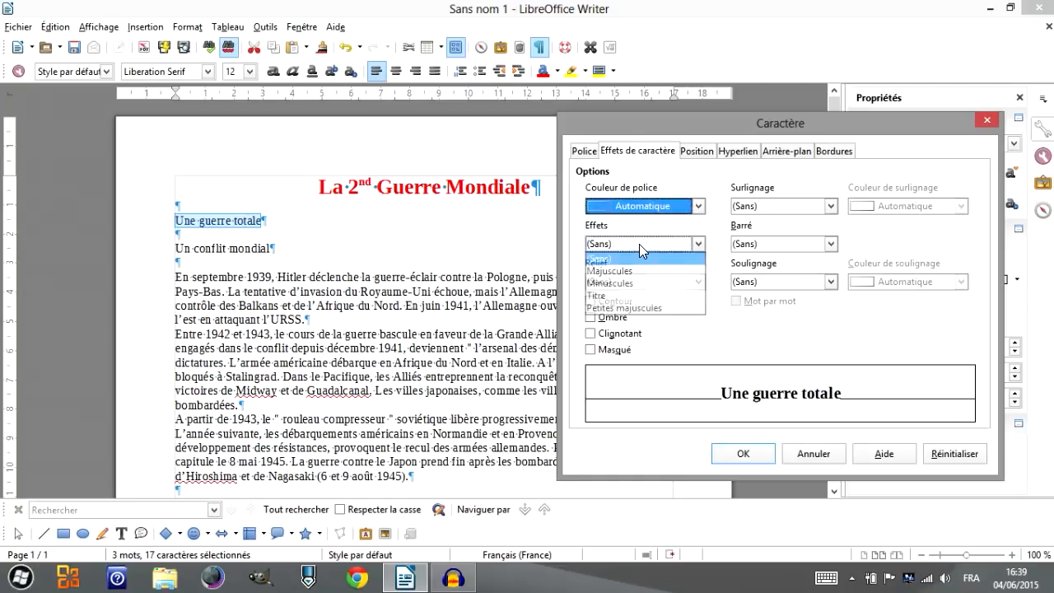
click(636, 295)
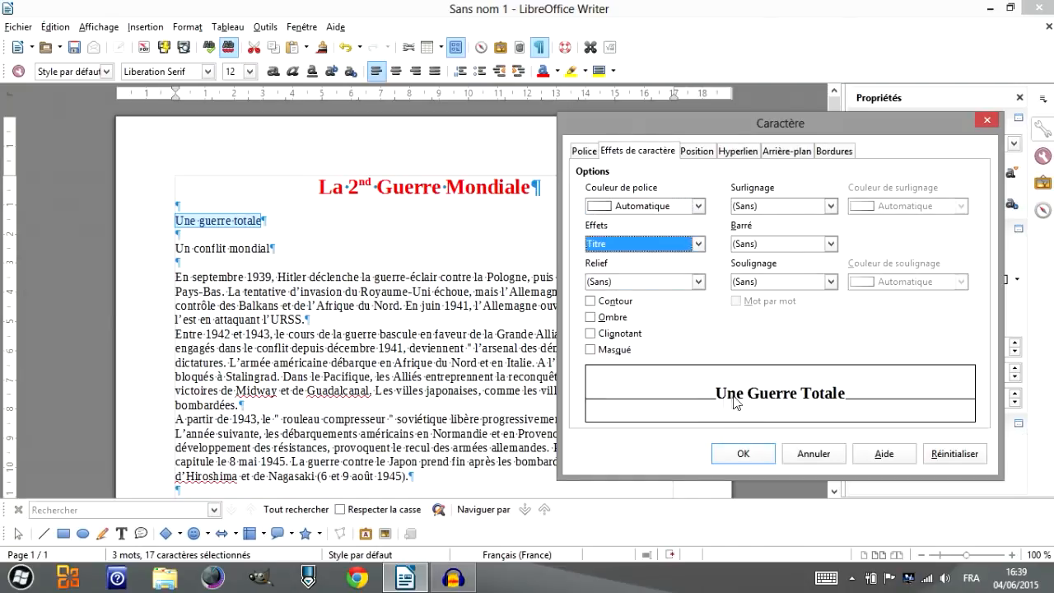
click(699, 244)
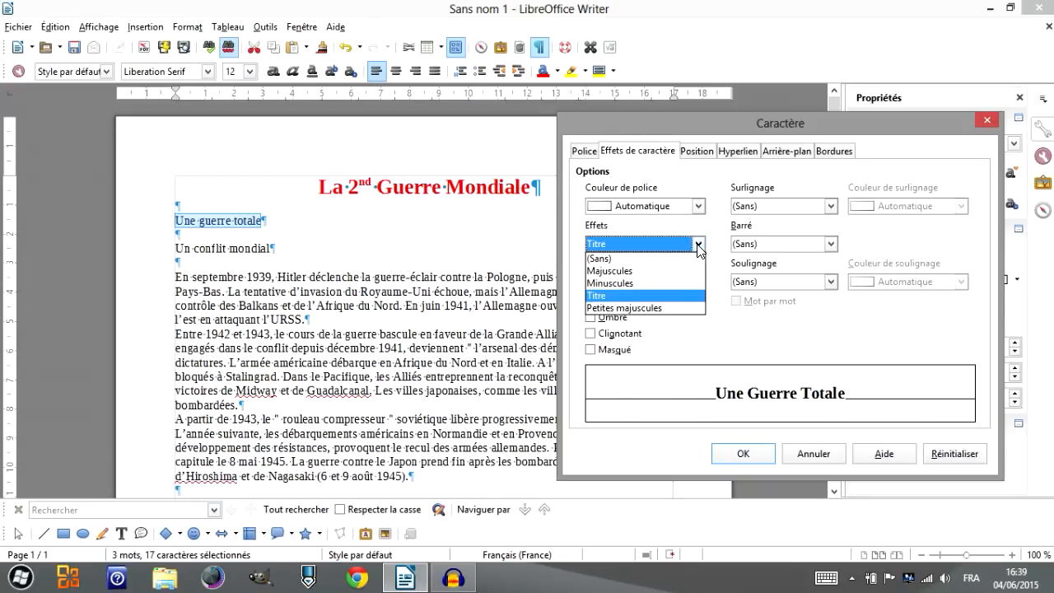
click(639, 308)
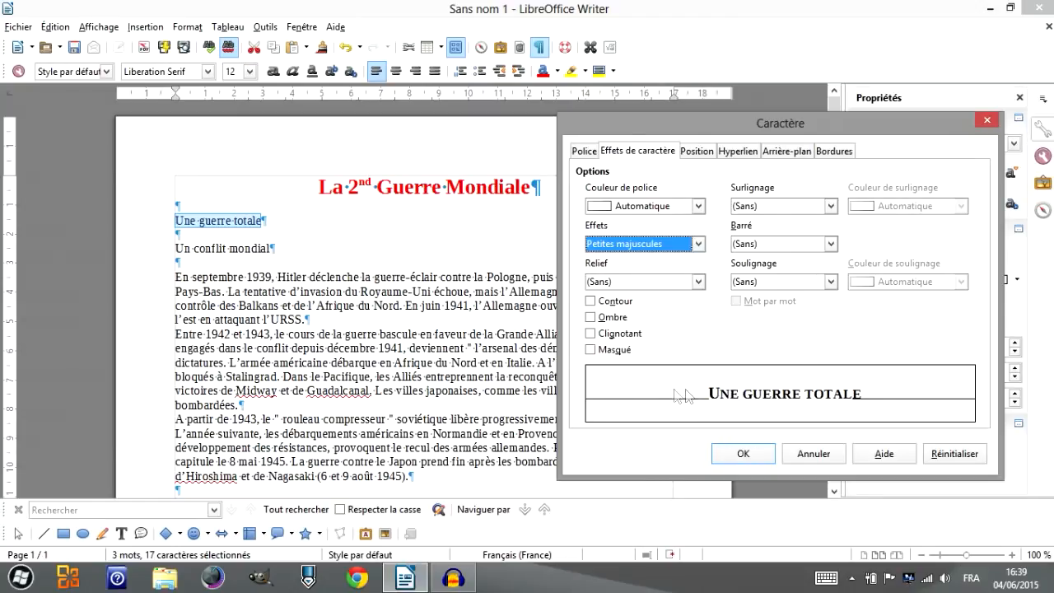
click(692, 247)
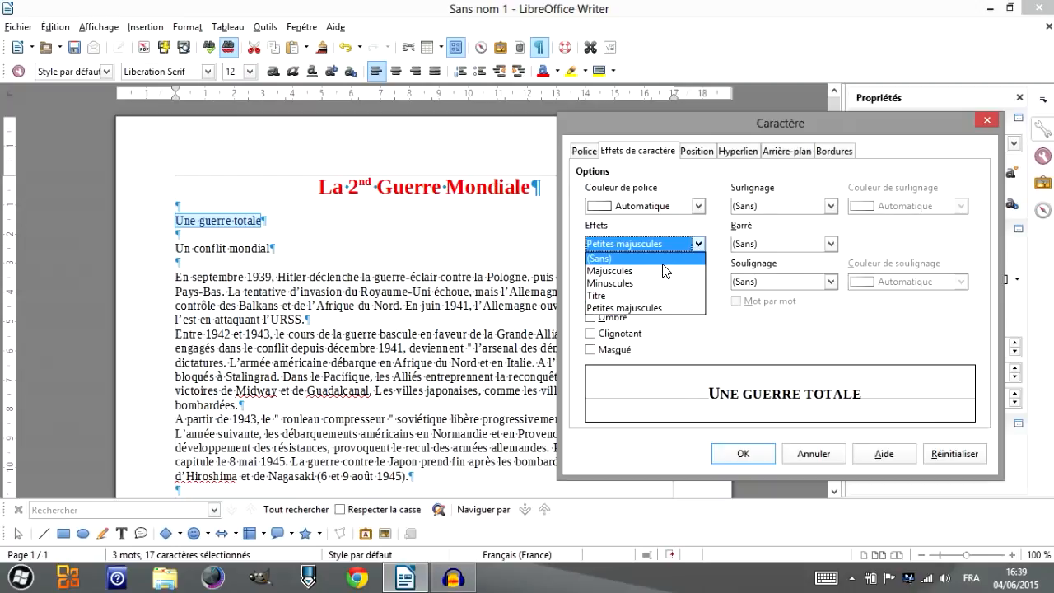
key(Return)
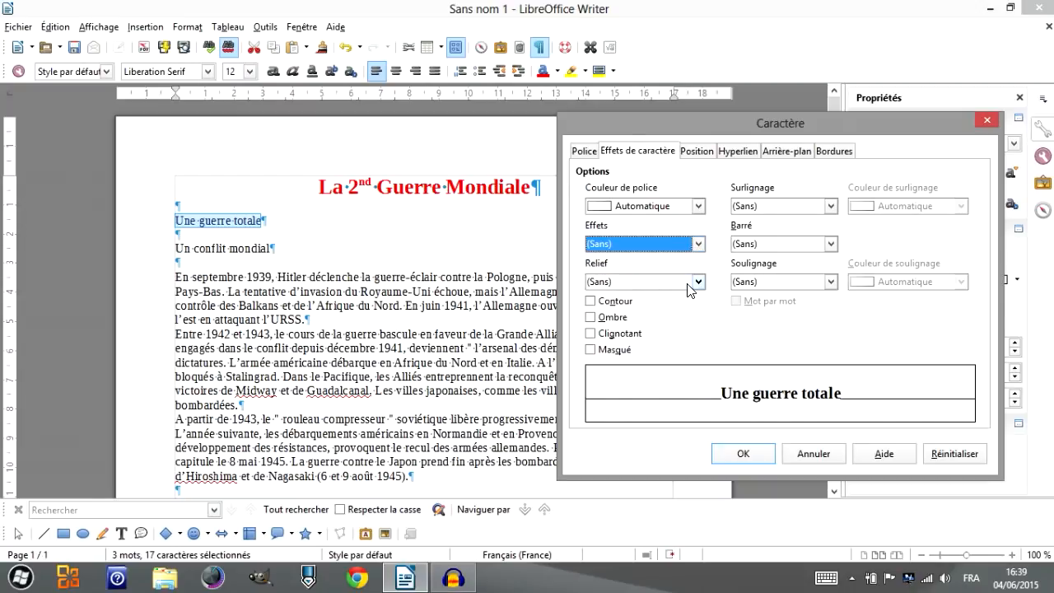
Step: Try the Contour and Ombre options on the heading and turn both off again, leaving the relief at (Sans)
click(698, 282)
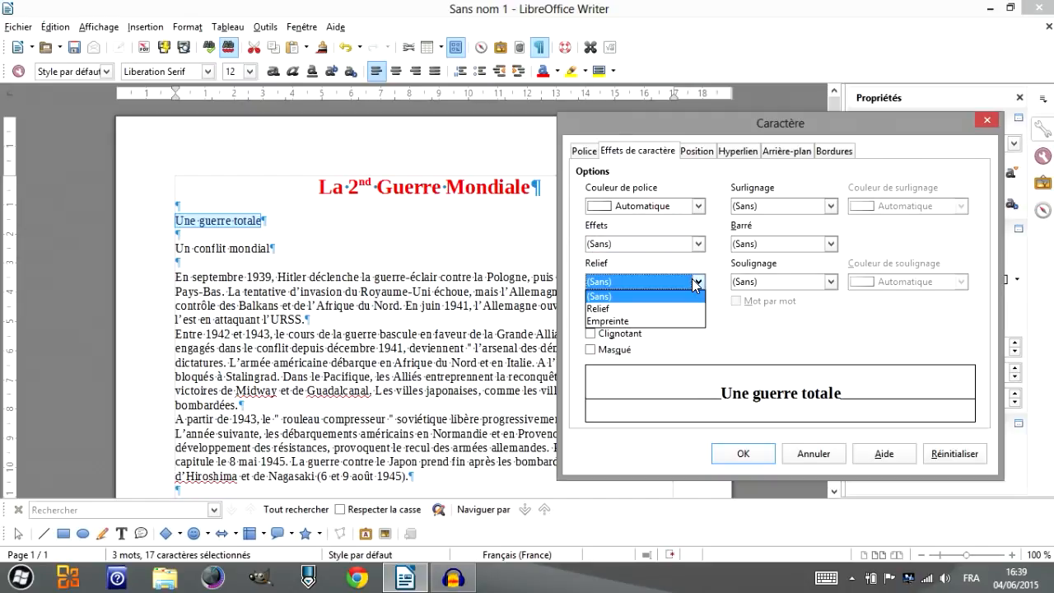
click(751, 330)
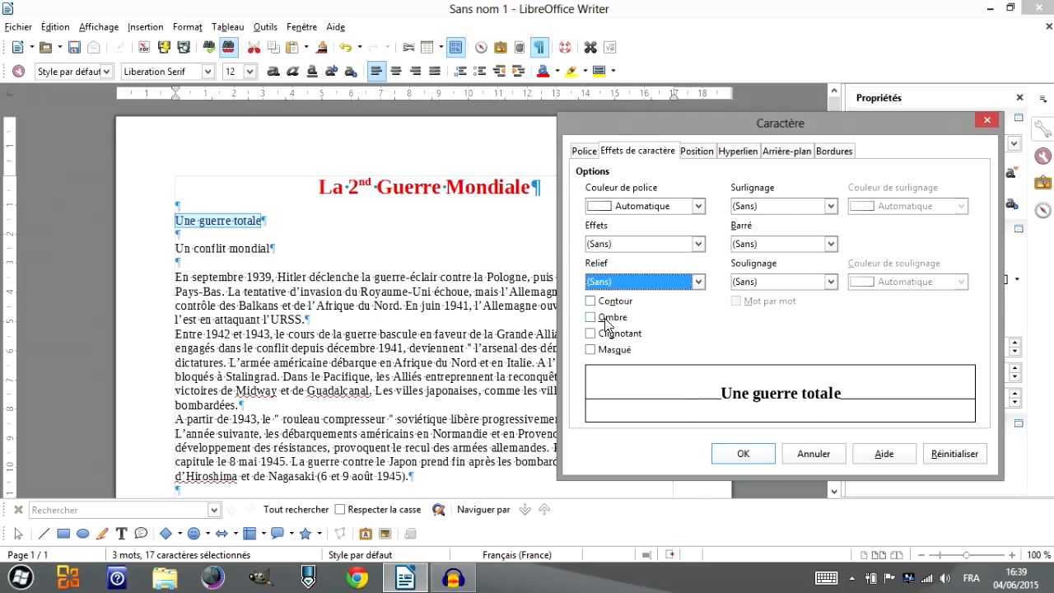
click(608, 301)
click(609, 301)
click(610, 320)
click(610, 319)
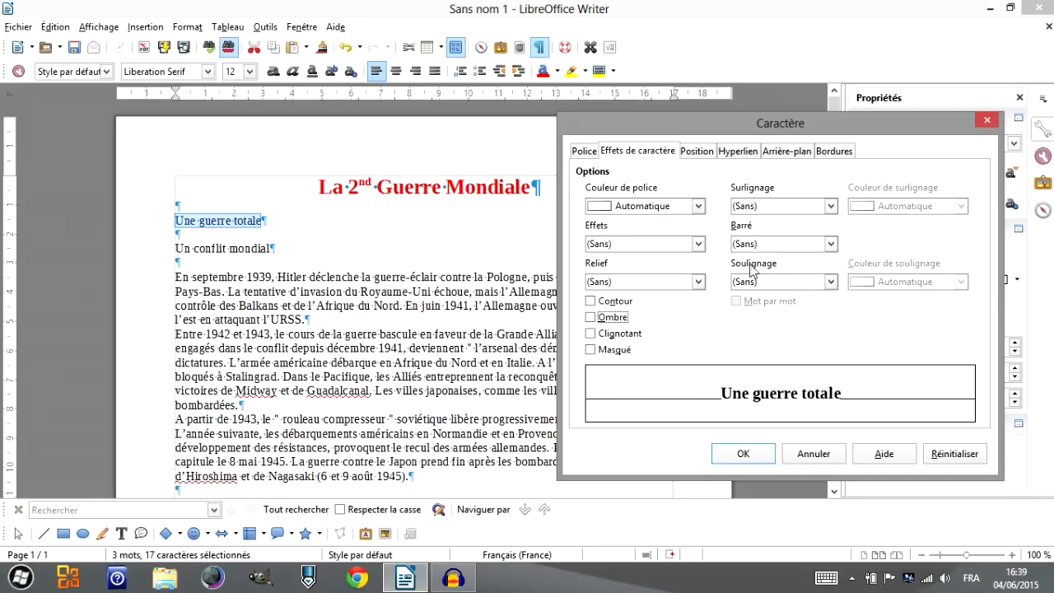
Step: Underline the heading "Une guerre totale" with the Simple style, keeping the underline colour on Automatique
click(831, 282)
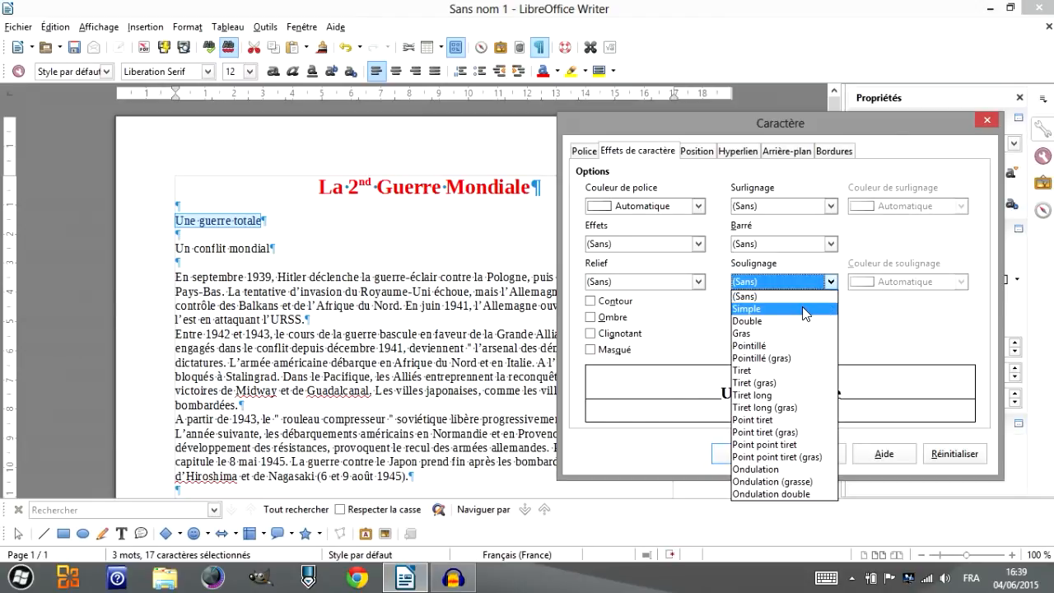
click(814, 309)
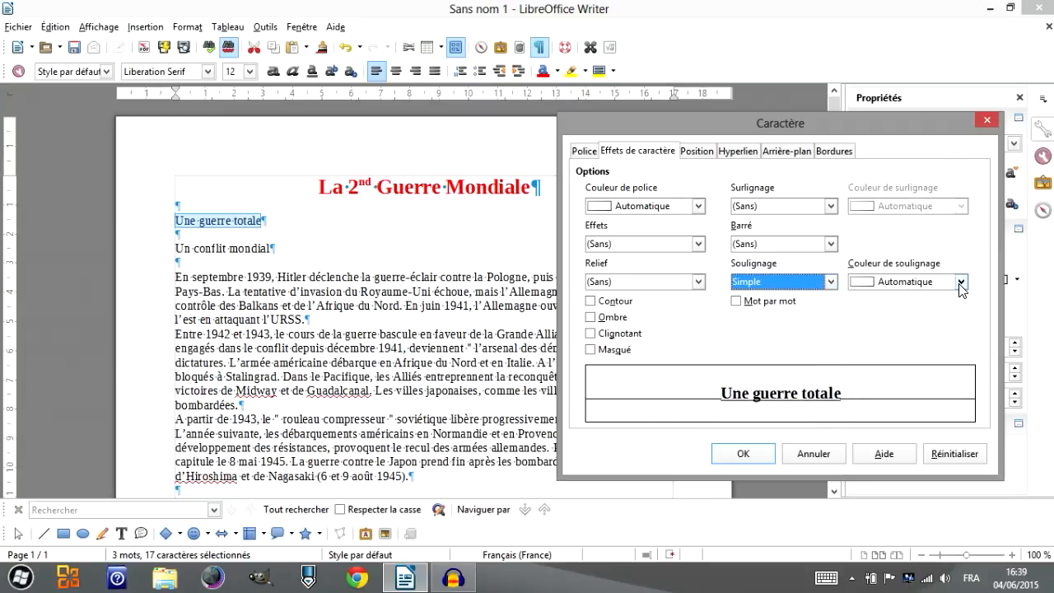
click(960, 282)
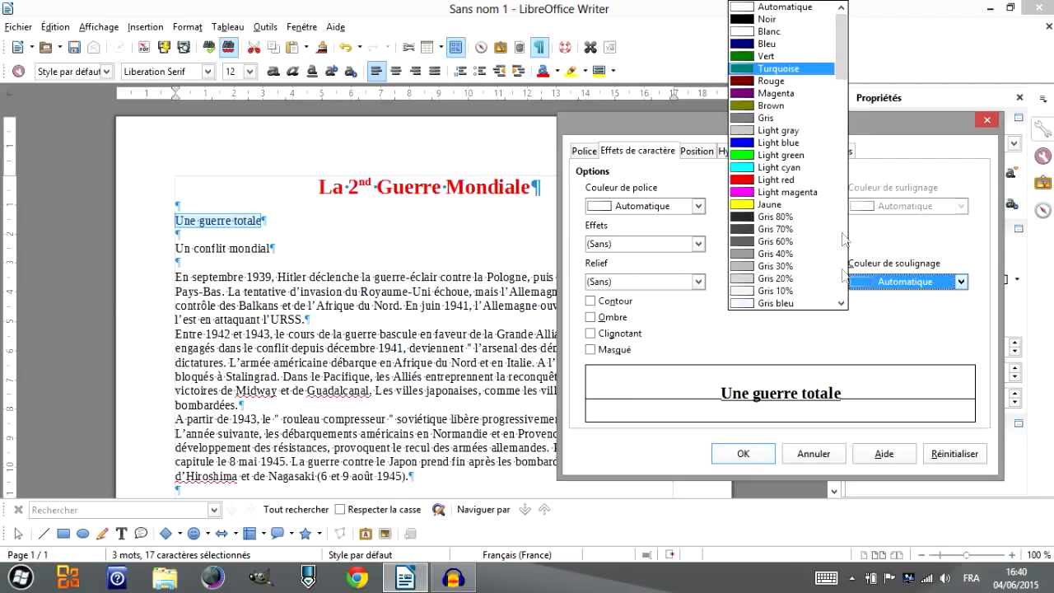
click(856, 316)
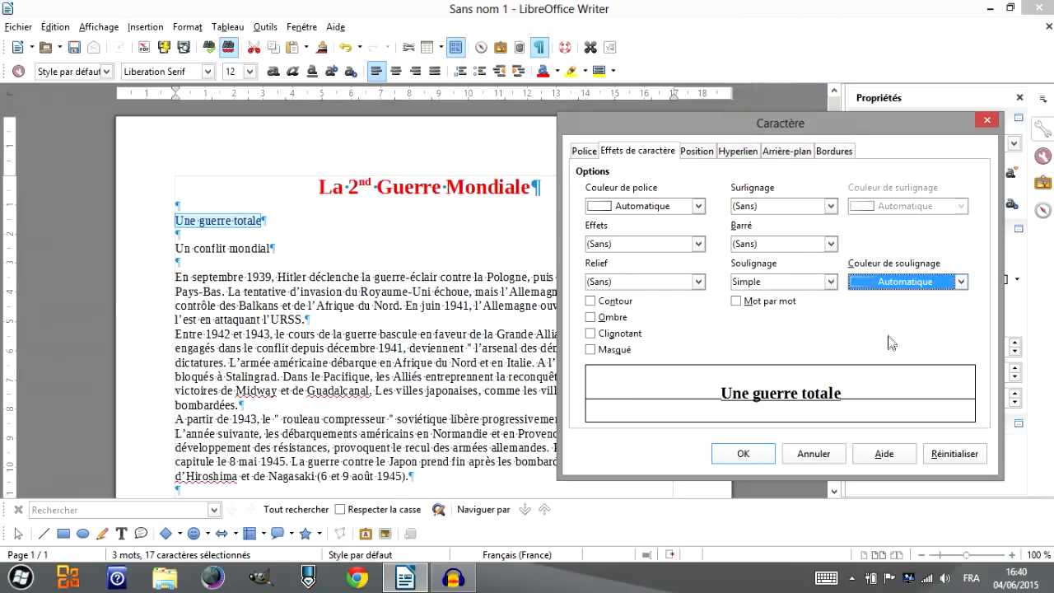
click(697, 152)
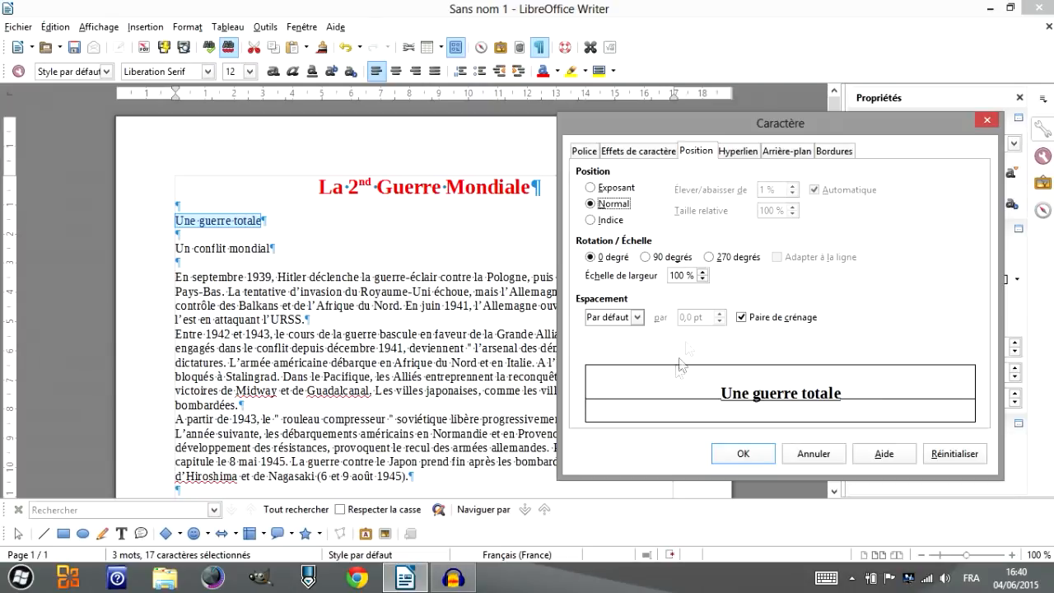
click(739, 151)
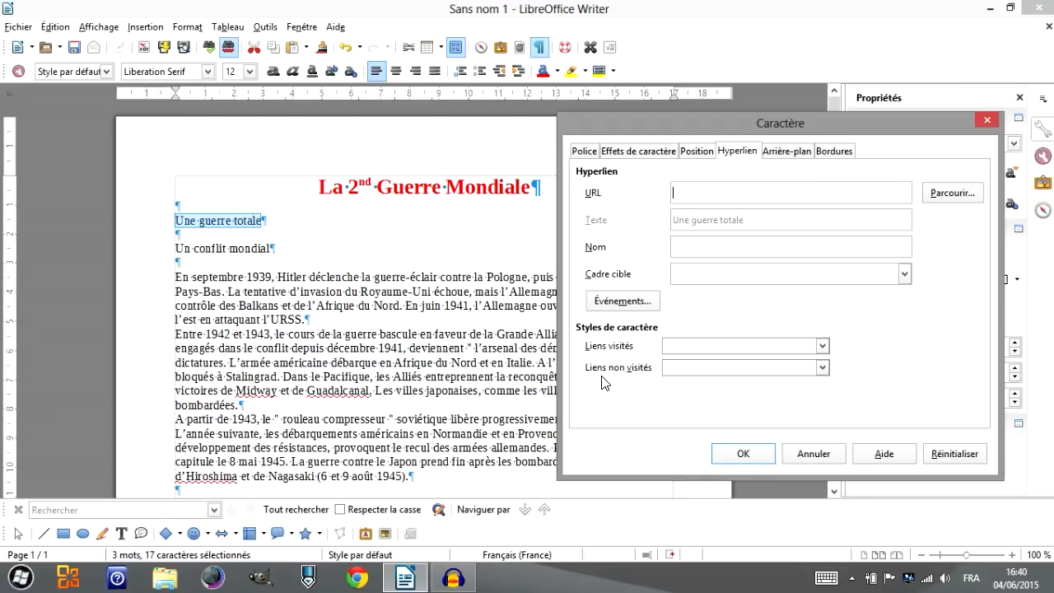
click(788, 152)
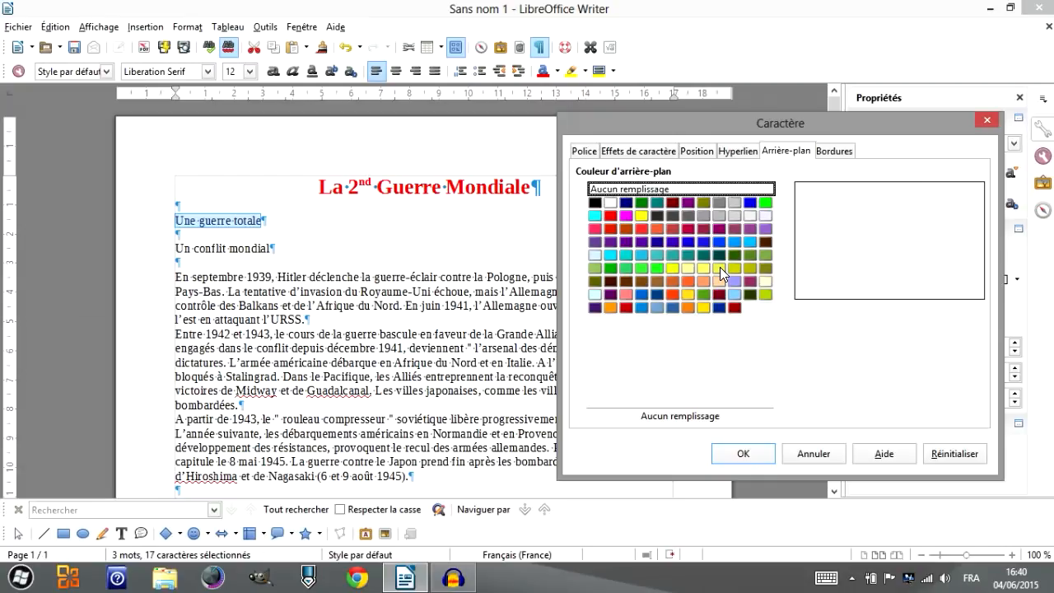
Step: Give the heading "Une guerre totale" a full box border with a plain solid line
click(836, 151)
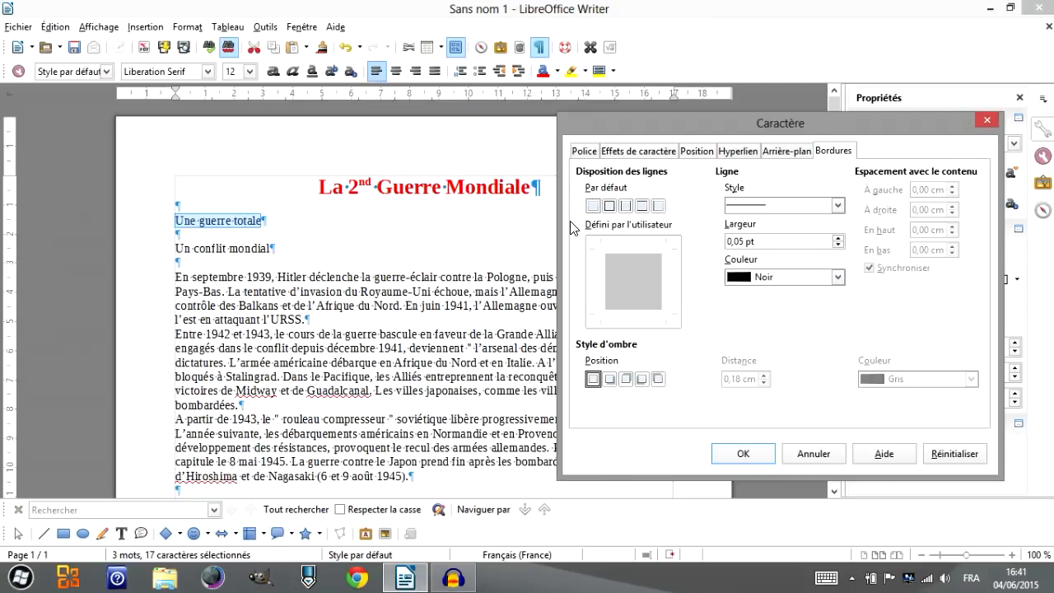
click(611, 207)
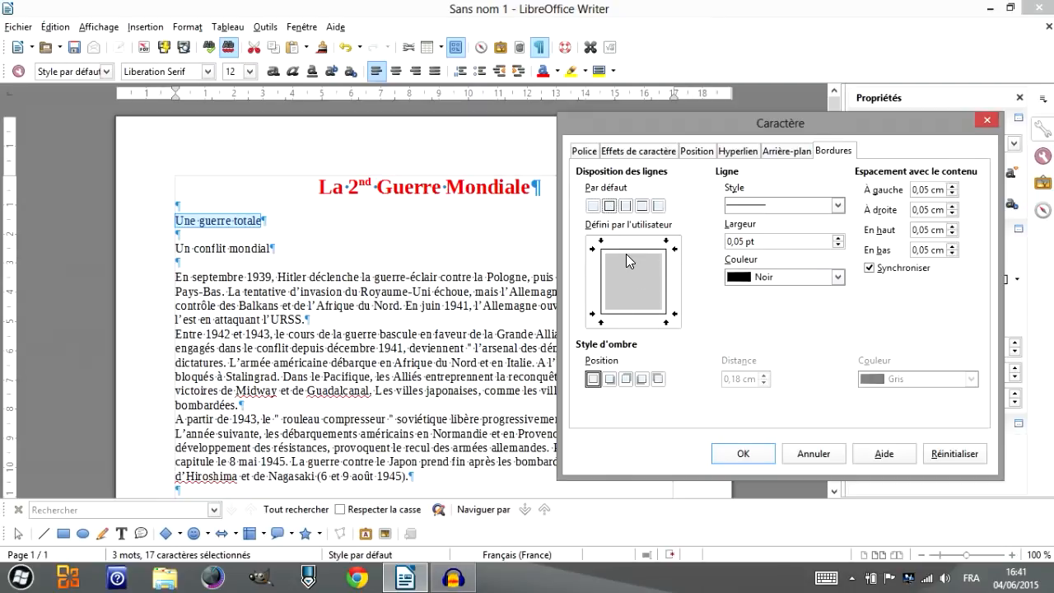
click(594, 206)
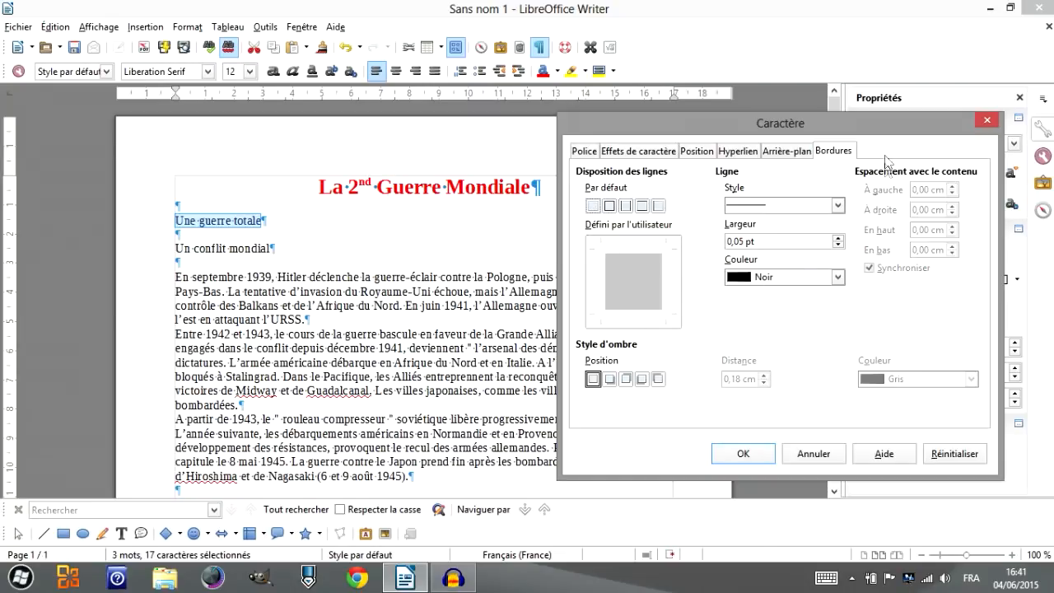
click(838, 205)
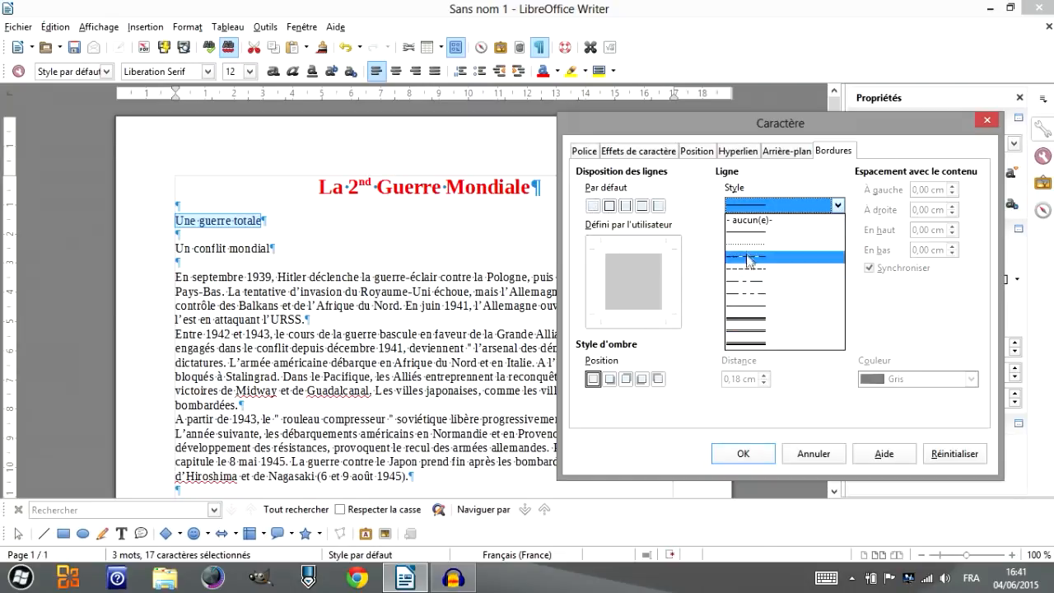
click(750, 307)
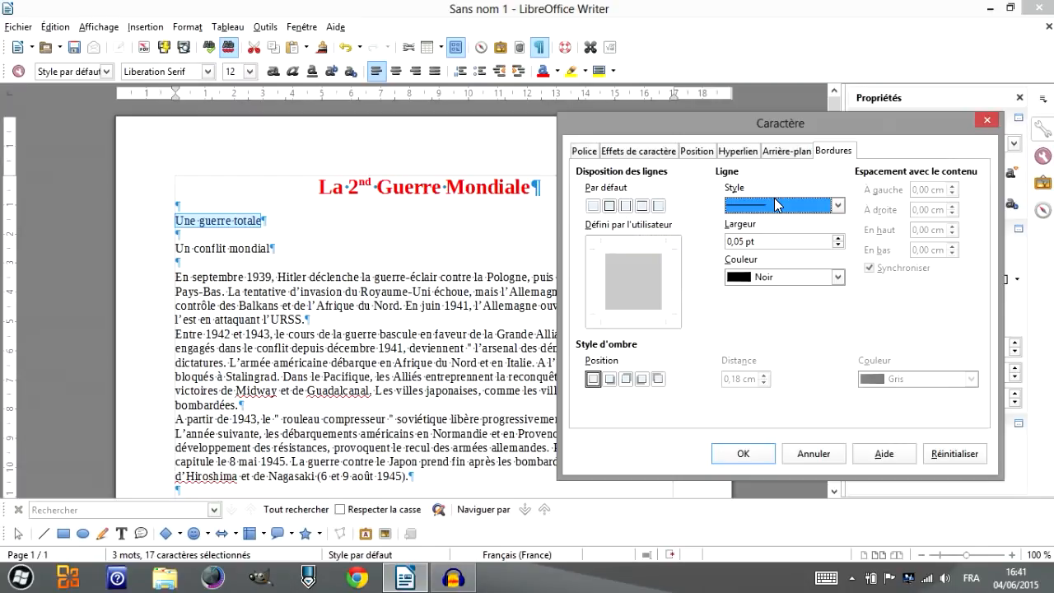
click(610, 205)
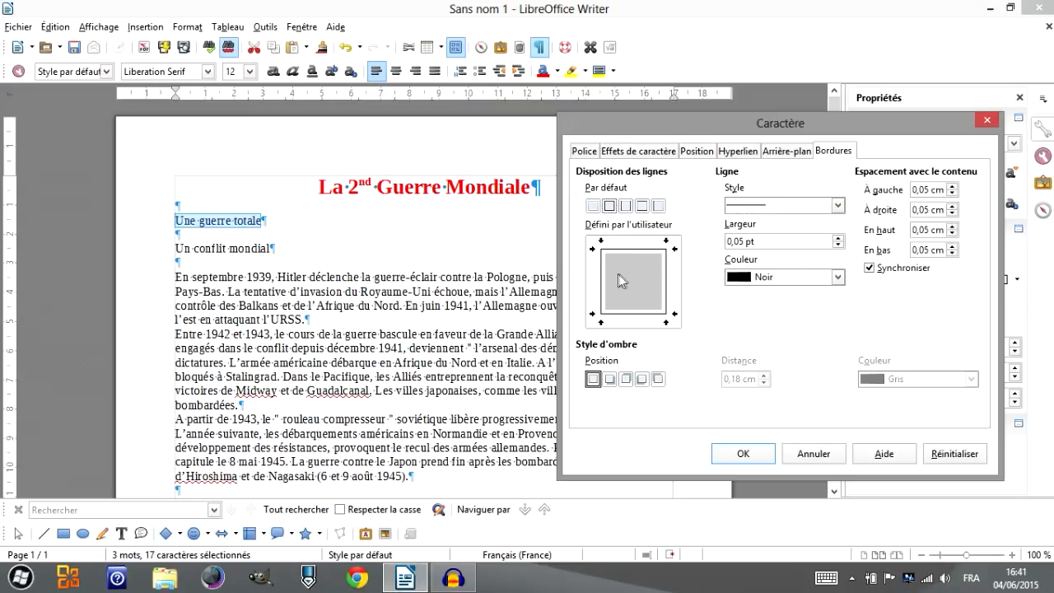
Step: Set the border spacing to 0,40 cm left and right and 0,10 cm above and below, unsynchronised, and apply the character formatting
click(953, 187)
click(884, 270)
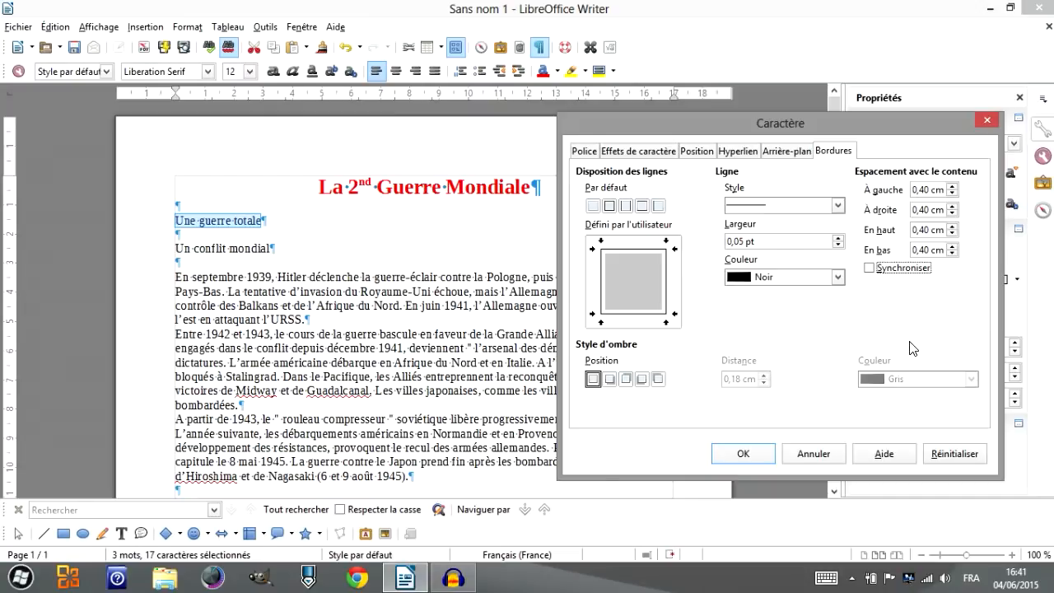
click(953, 258)
click(742, 454)
click(319, 214)
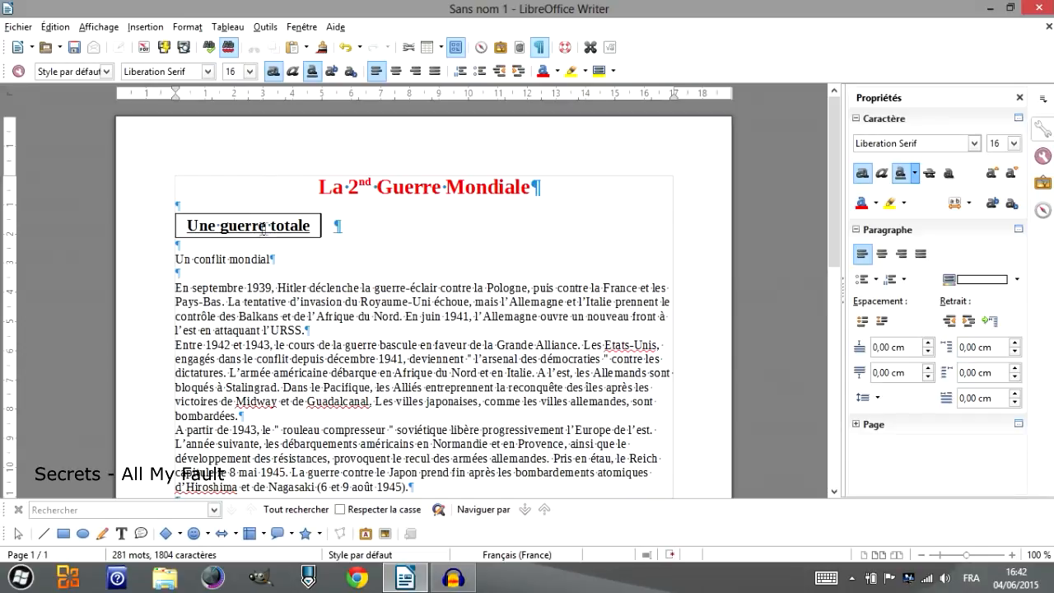
Step: Remove the box border from the heading "Une guerre totale"
drag(309, 222, 204, 225)
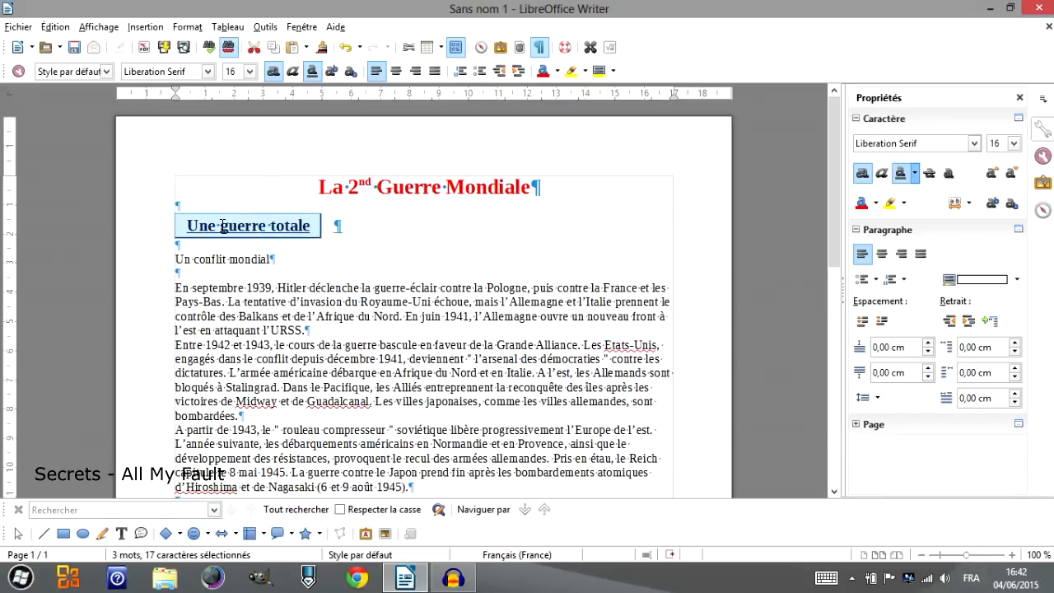
right_click(222, 227)
click(293, 351)
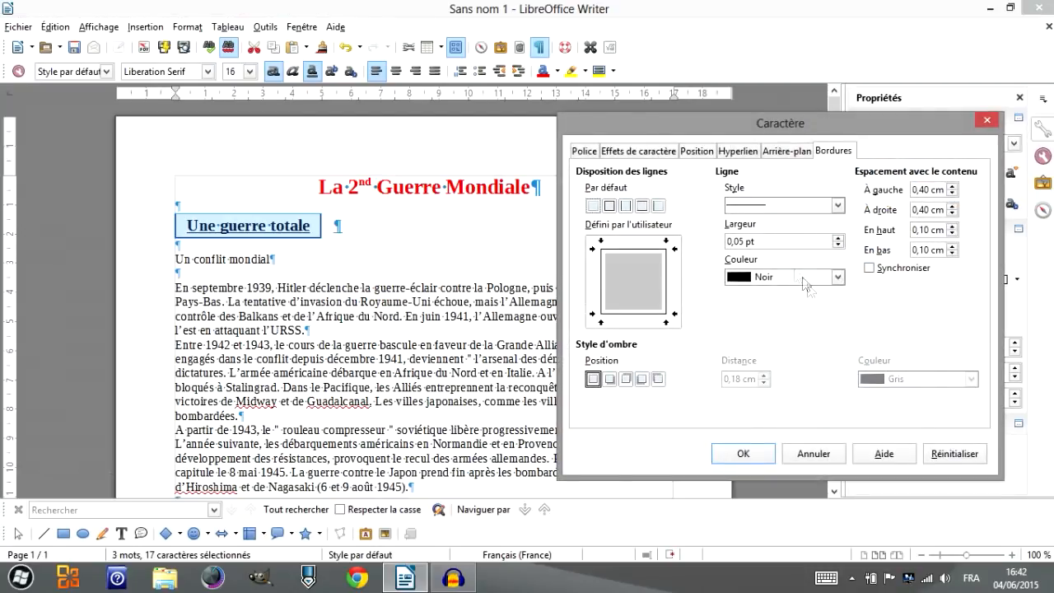
click(593, 205)
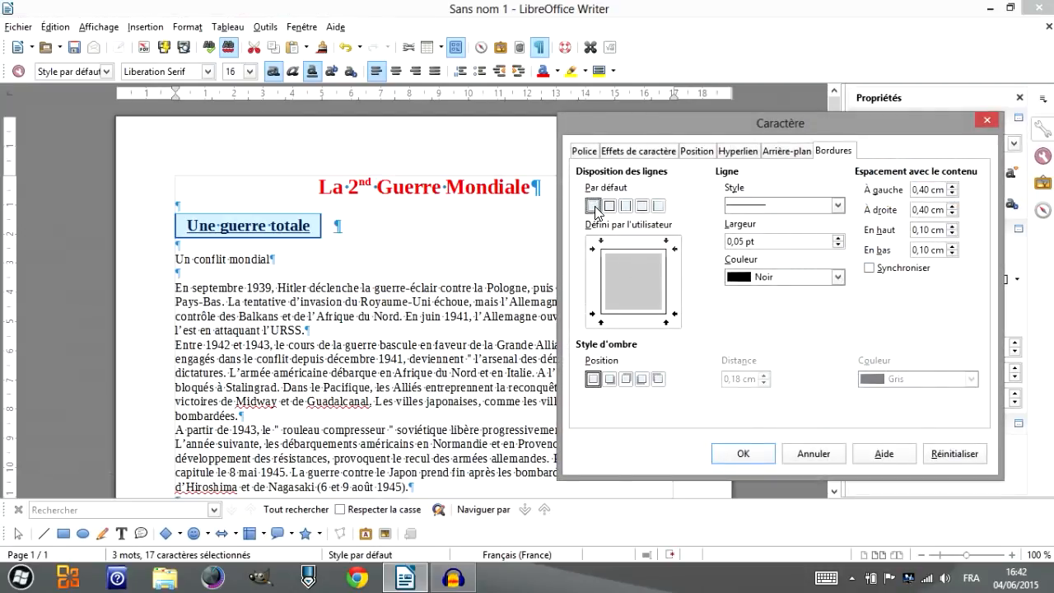
click(729, 463)
click(339, 254)
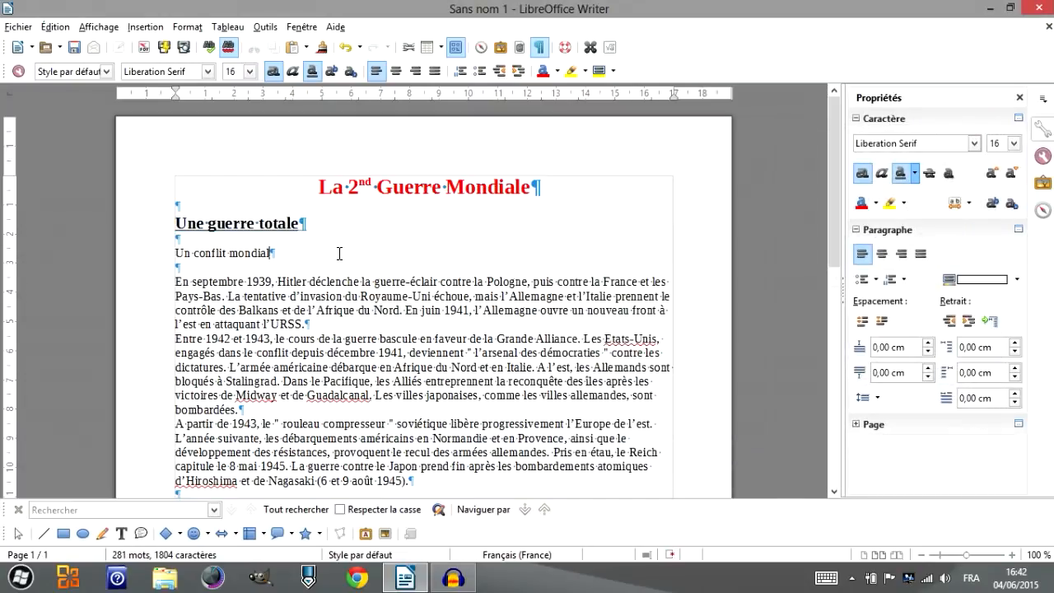
Step: Format the subheading "Un conflit mondial" as 14 pt, bold and italic
drag(161, 254, 338, 247)
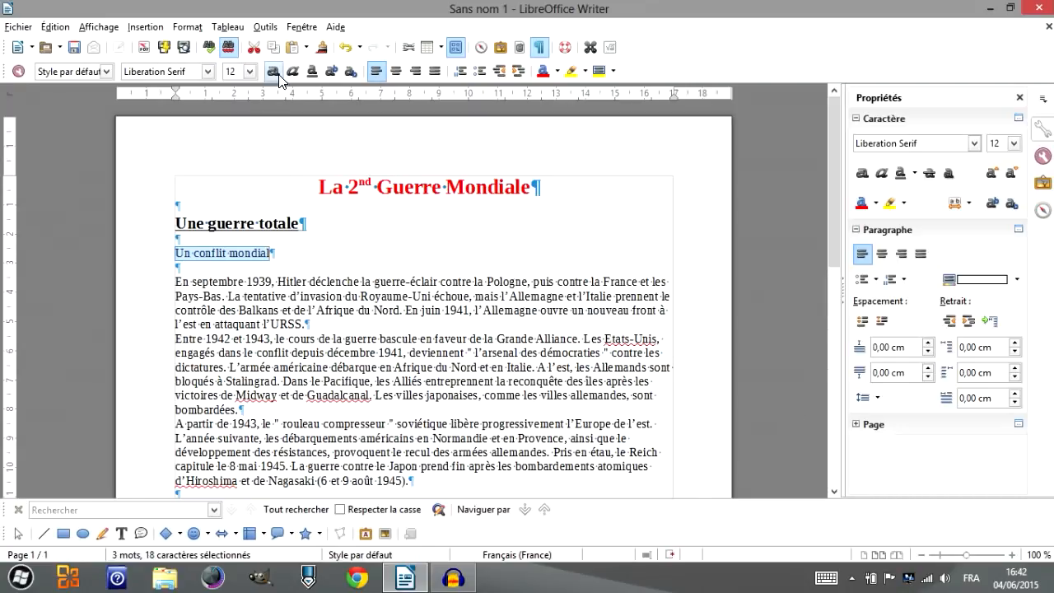
click(249, 71)
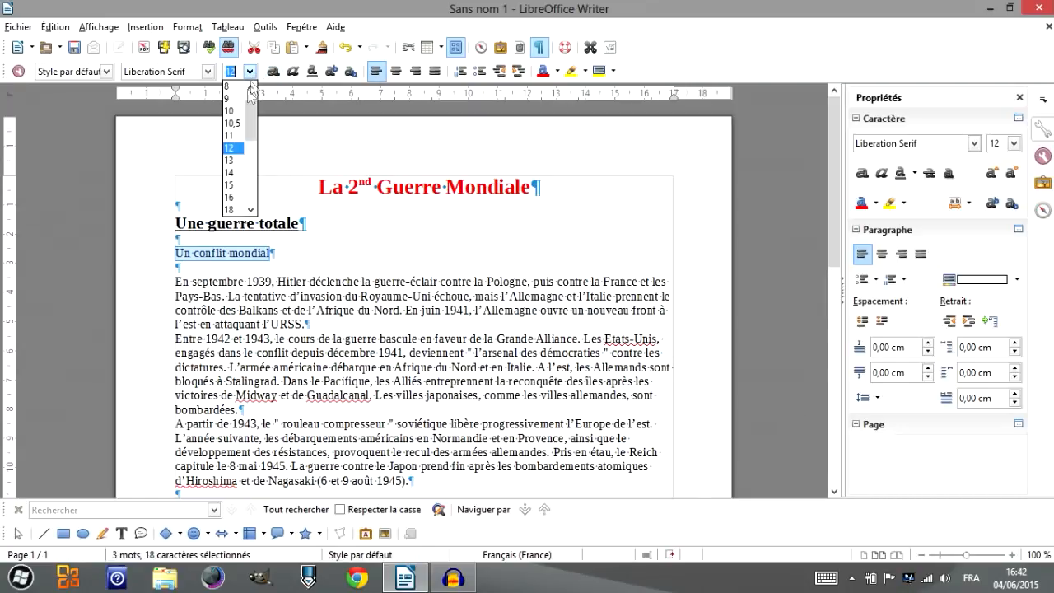
click(233, 172)
click(276, 73)
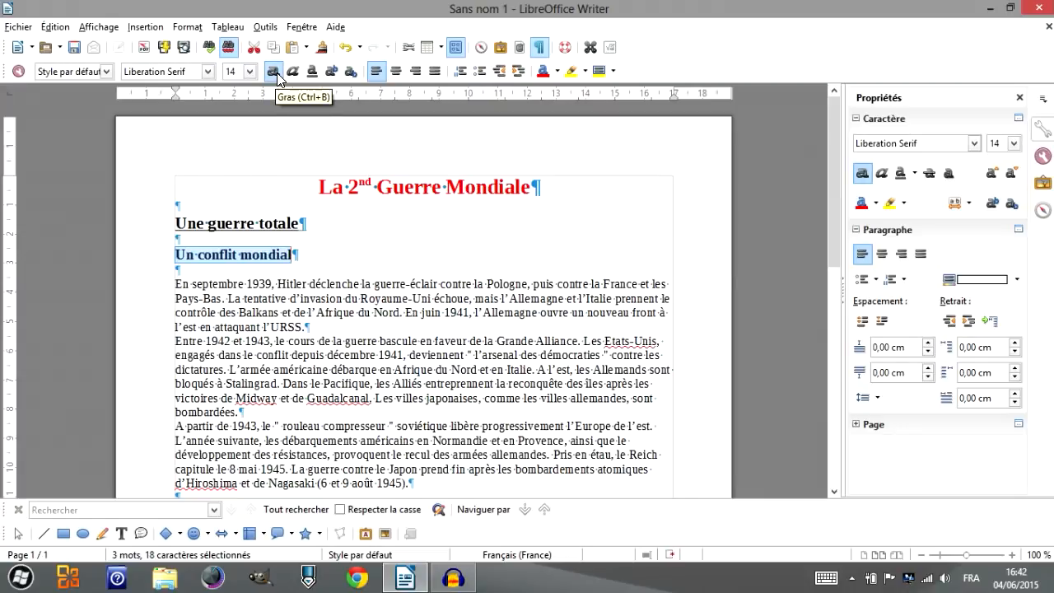
click(293, 71)
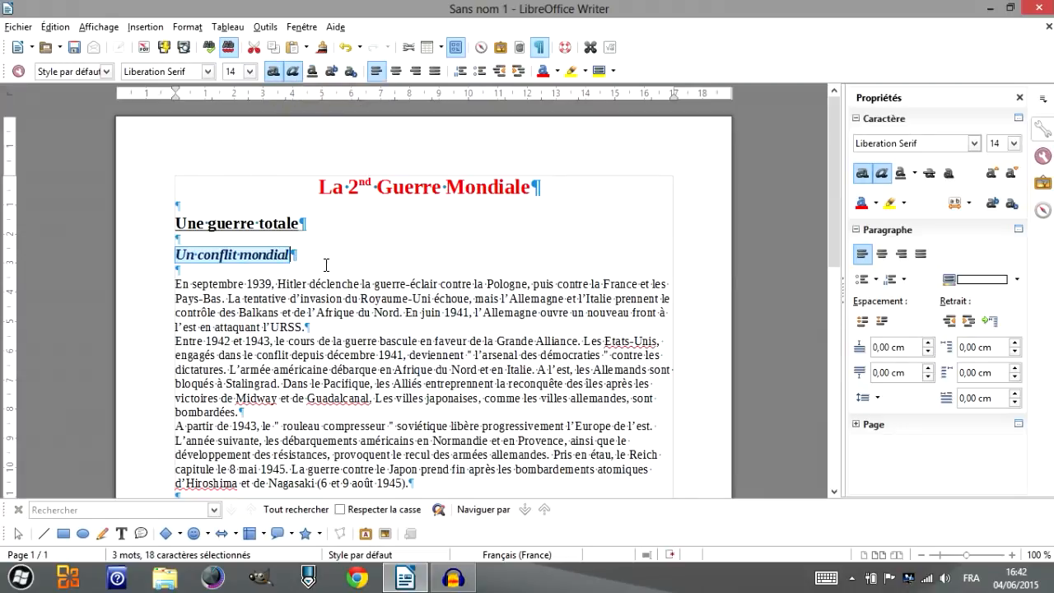
click(165, 193)
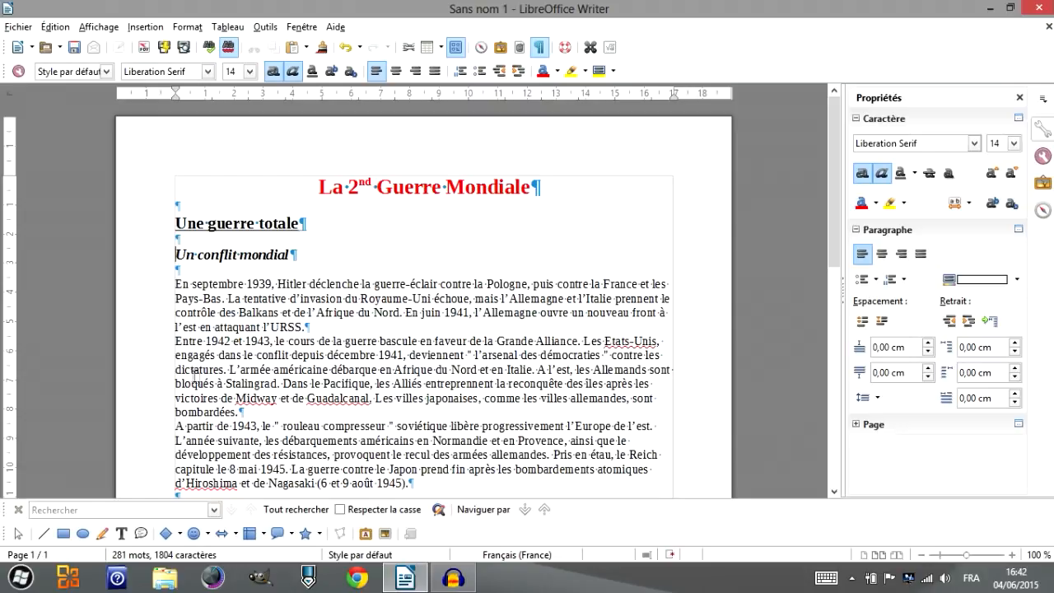
scroll(371, 239, down, 3)
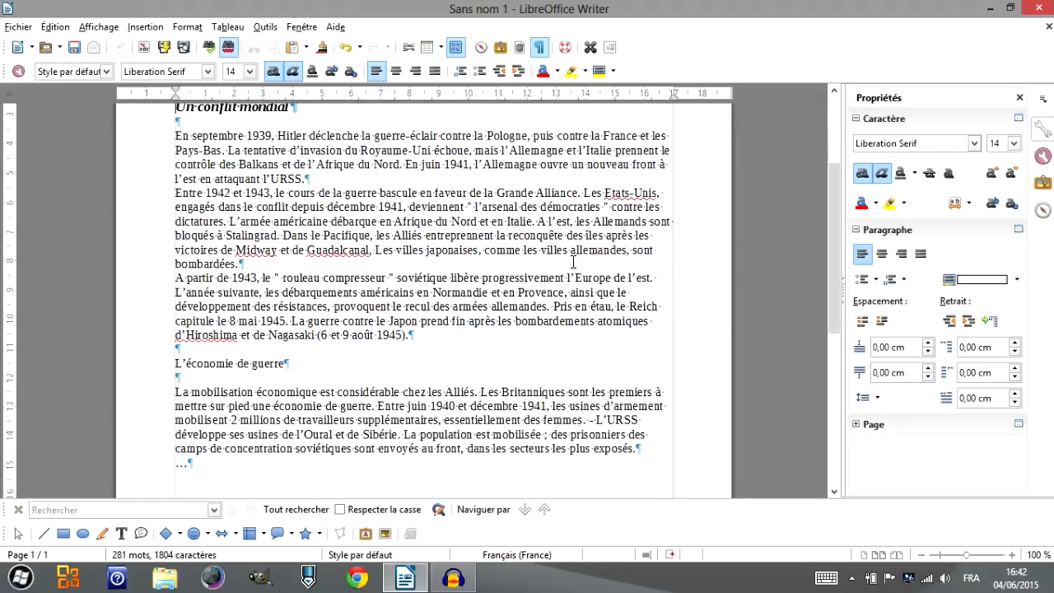
scroll(574, 262, up, 2)
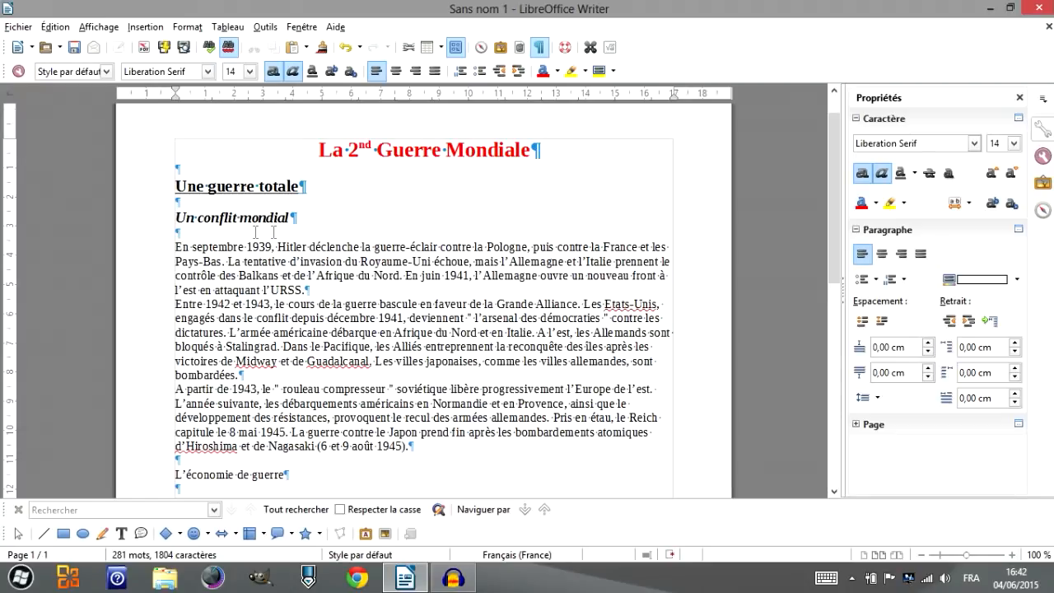
click(325, 178)
scroll(305, 219, down, 1)
drag(137, 172, 351, 180)
scroll(351, 180, down, 1)
drag(160, 400, 358, 402)
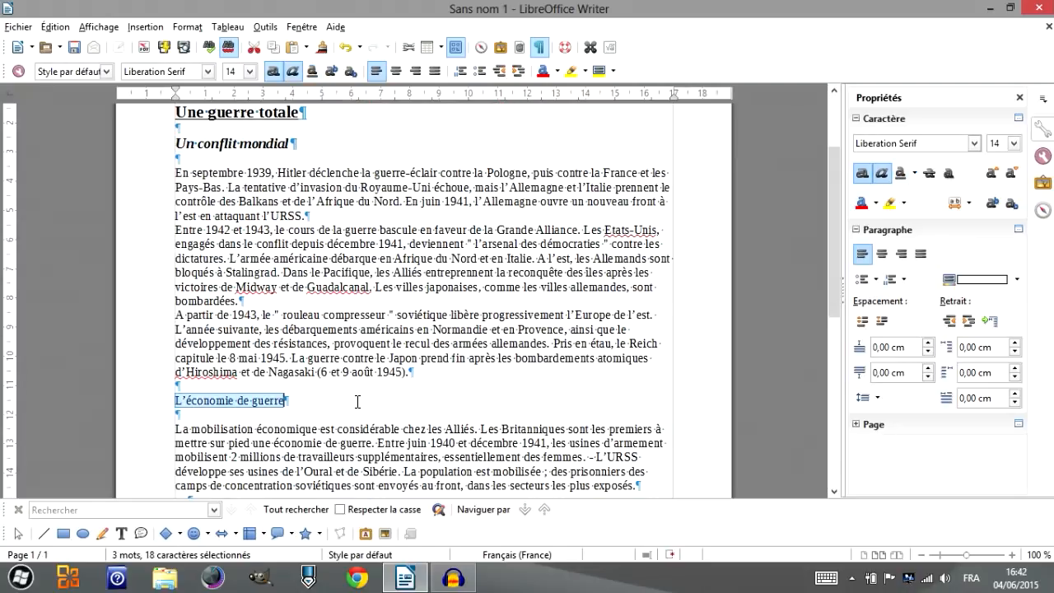
click(318, 144)
drag(318, 143, 156, 134)
drag(311, 400, 150, 399)
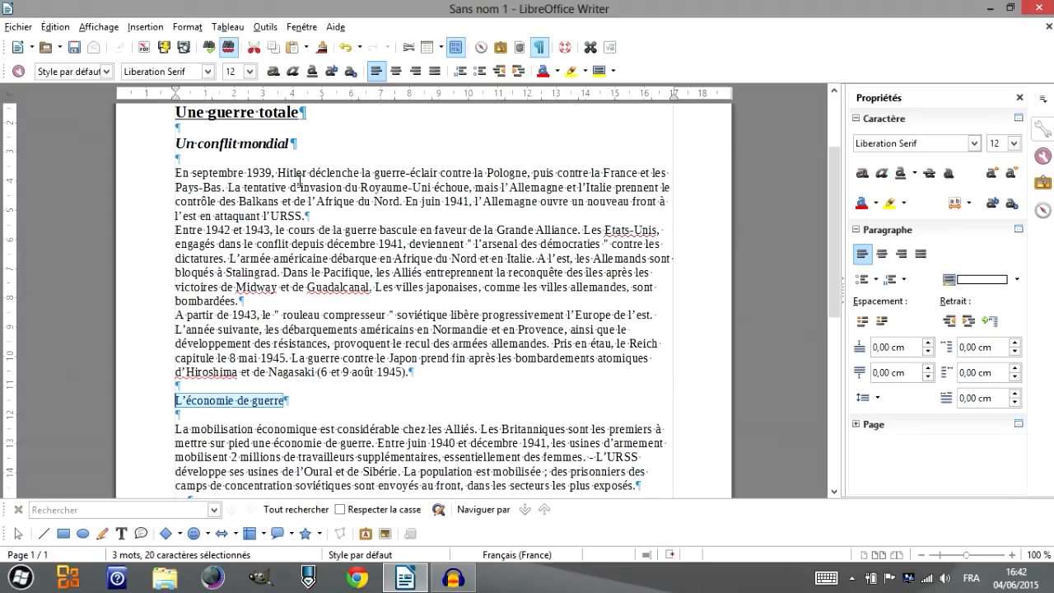
Step: Copy the formatting of the subheading "Un conflit mondial" onto the subheading "L'économie de guerre" with Clone Formatting
drag(317, 143, 169, 144)
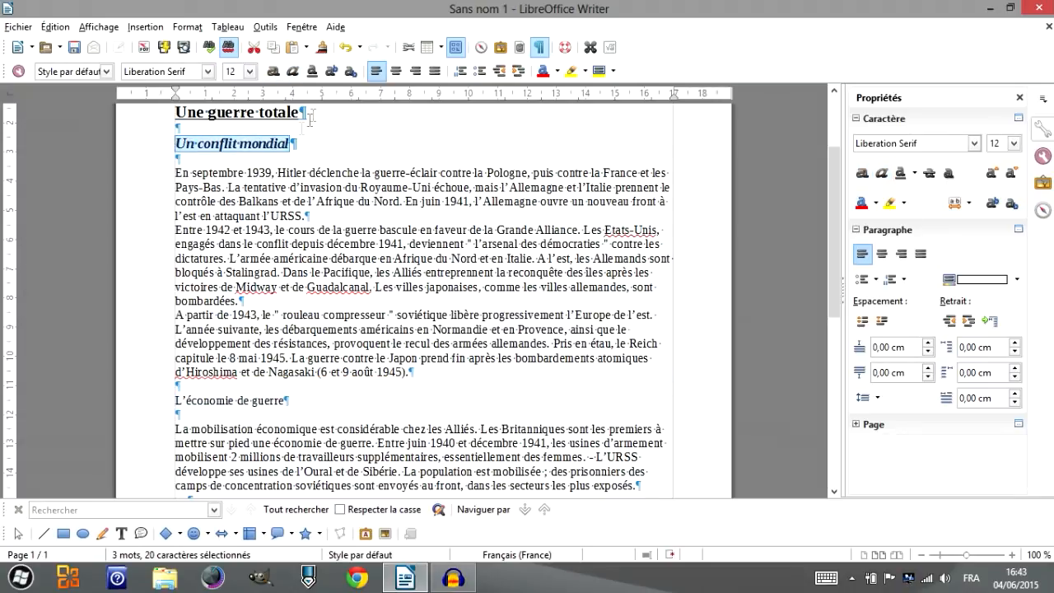
click(321, 50)
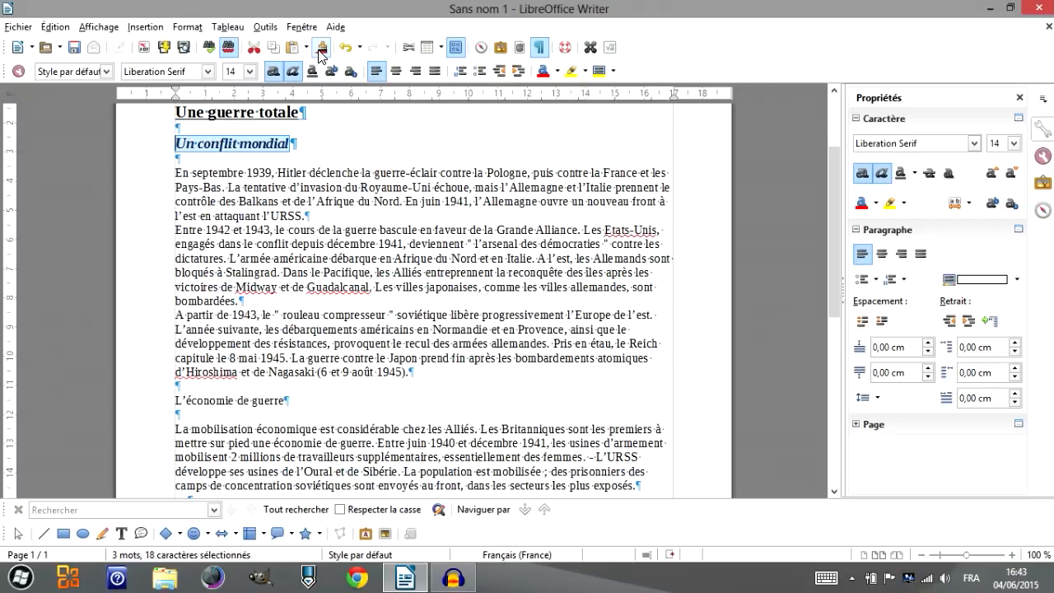
scroll(328, 132, up, 3)
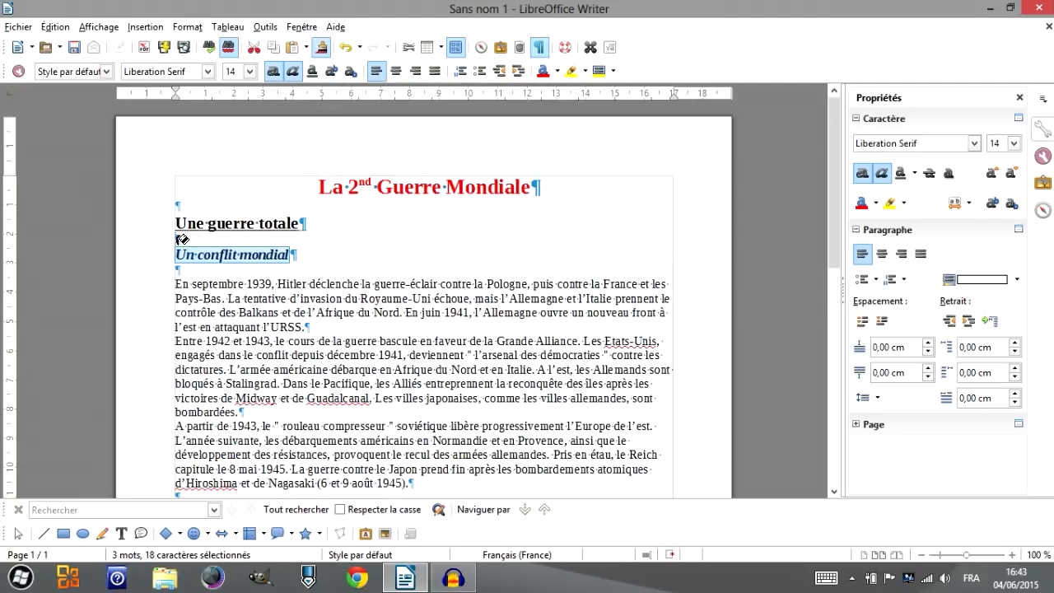
drag(179, 252, 289, 252)
scroll(295, 244, down, 2)
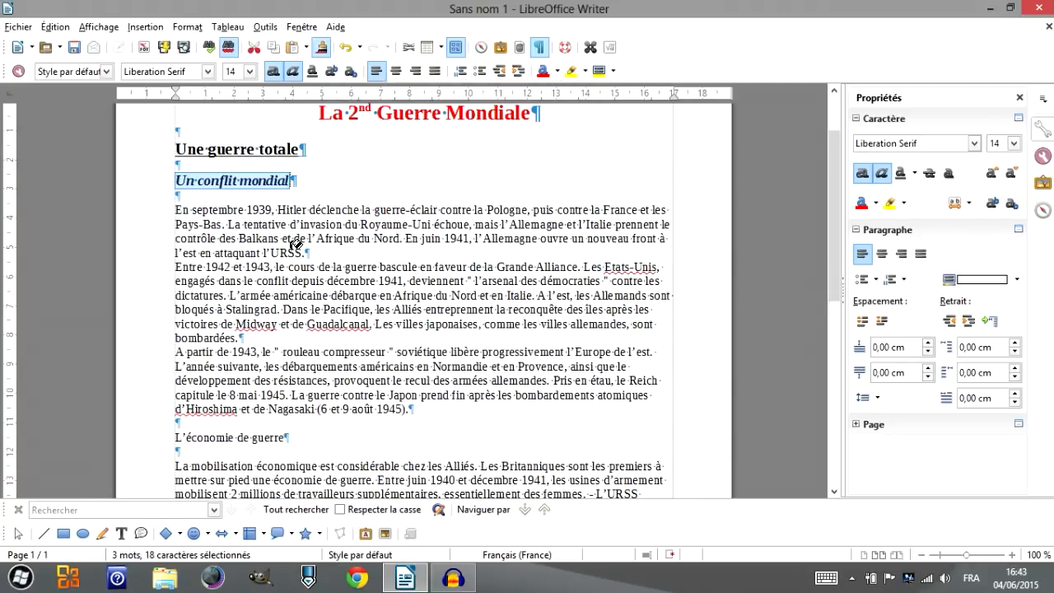
scroll(305, 206, down, 1)
drag(174, 393, 288, 394)
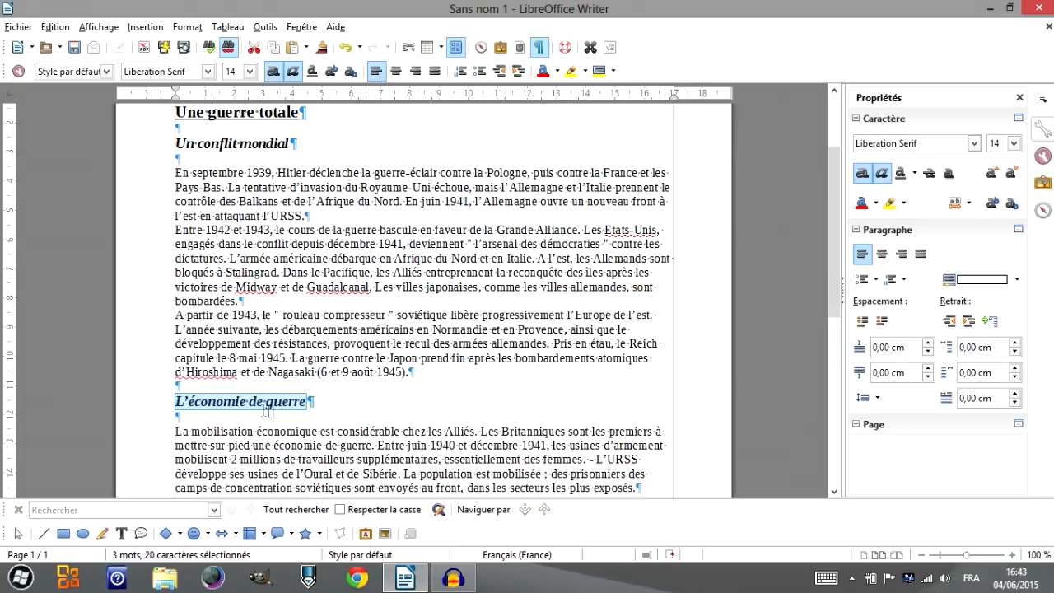
click(318, 143)
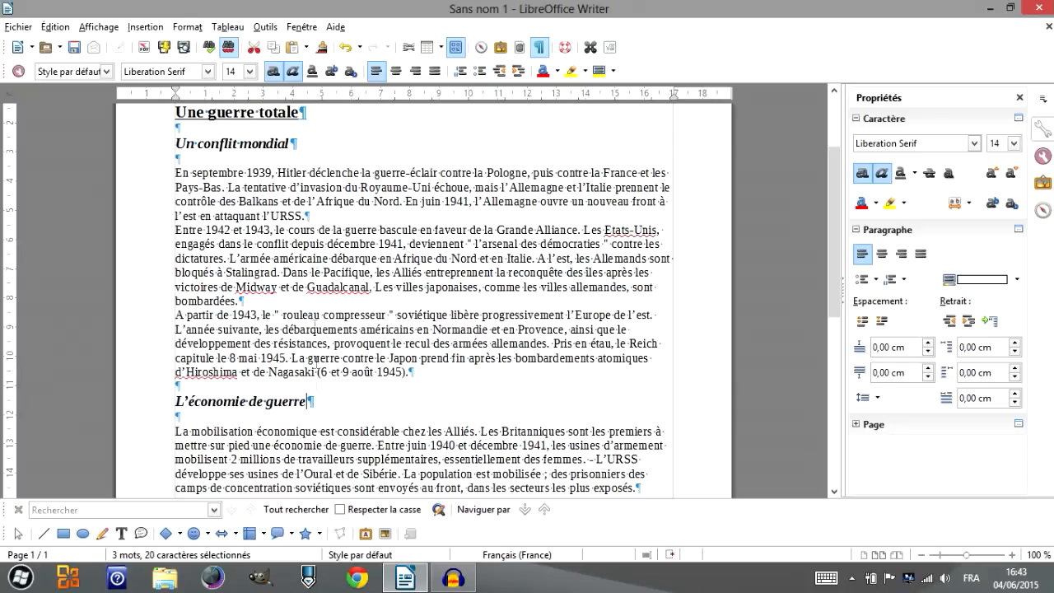
drag(154, 138, 329, 141)
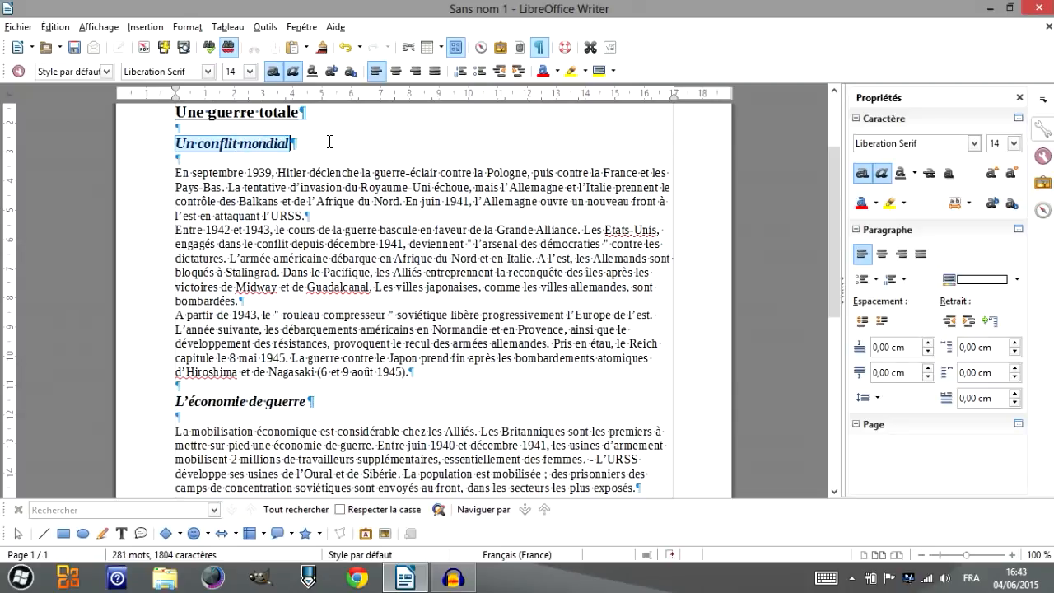
drag(176, 401, 346, 393)
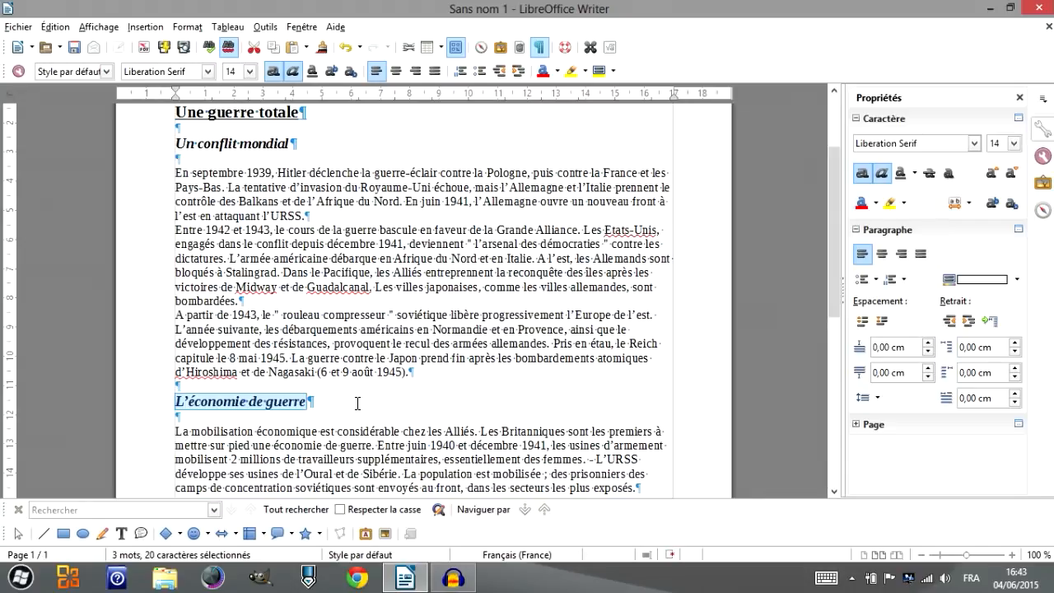
click(333, 146)
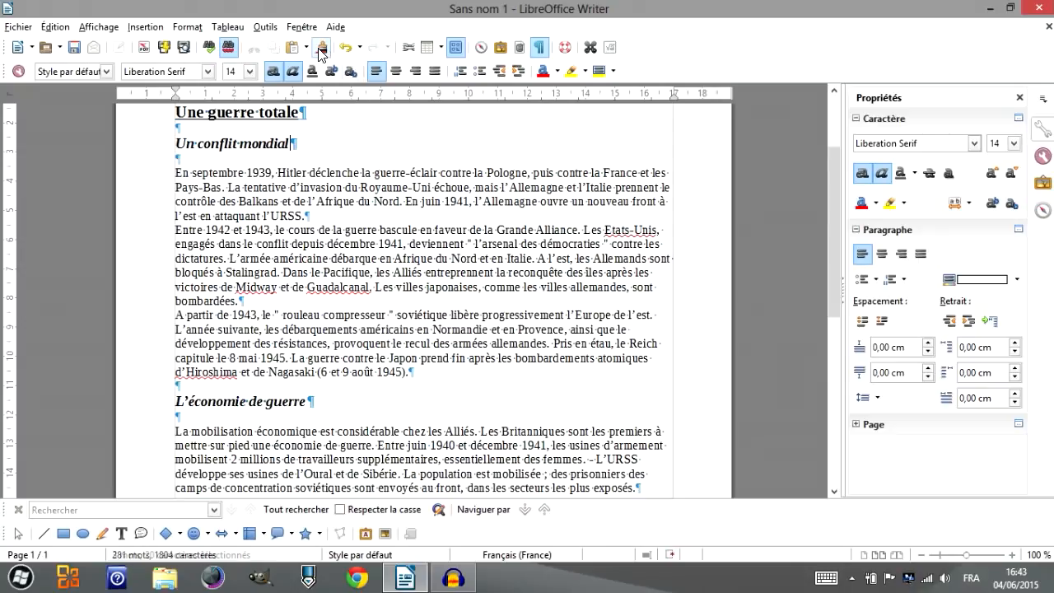
drag(144, 407, 379, 404)
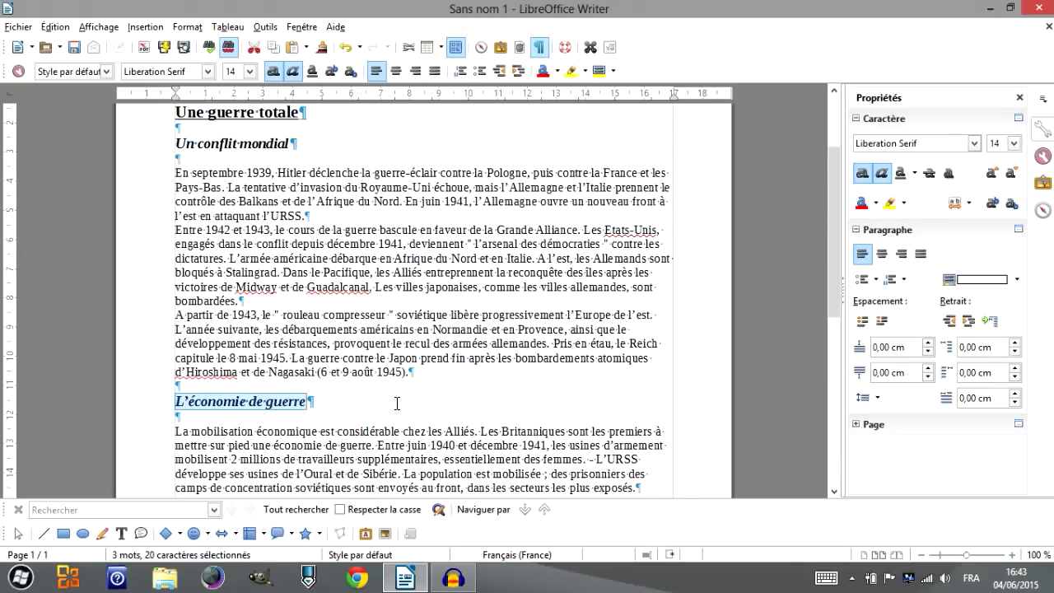
drag(168, 140, 323, 145)
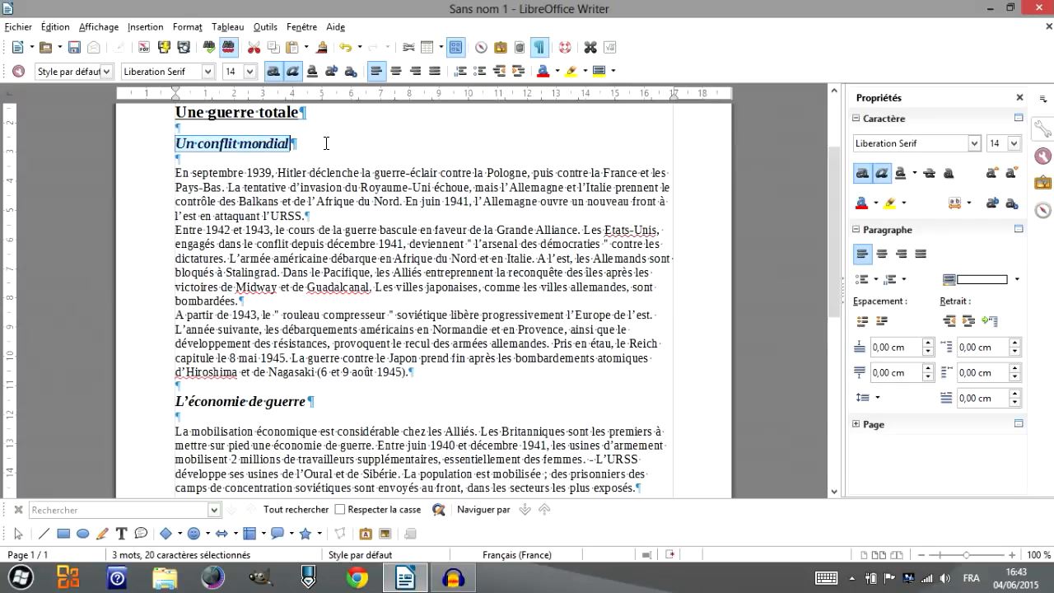
click(318, 51)
click(303, 201)
Step: Delete the empty paragraphs between the title, the heading "Une guerre totale", the subheading "Un conflit mondial" and the first body paragraph
scroll(401, 338, up, 3)
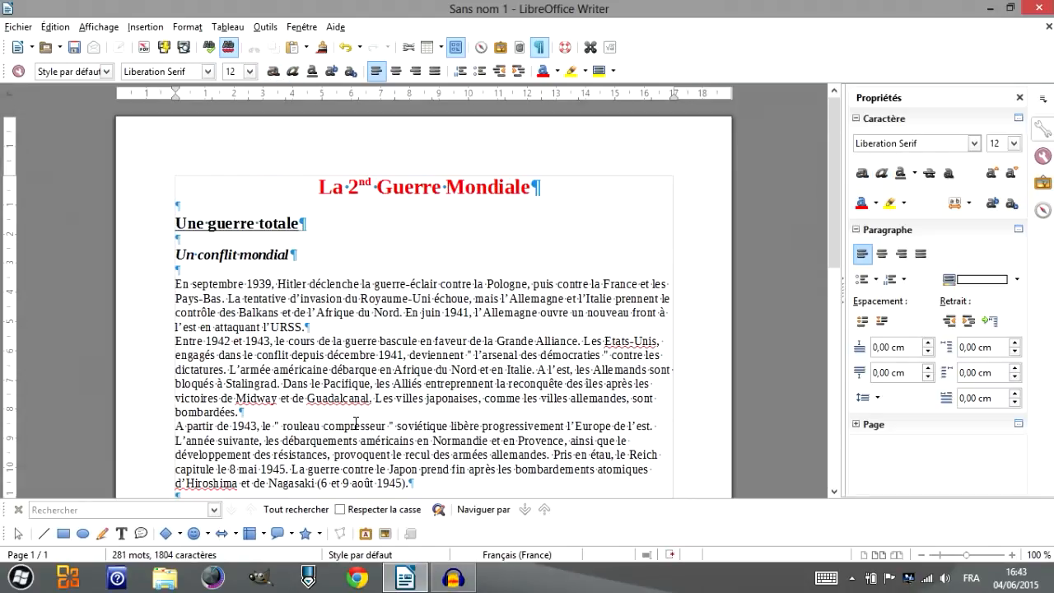
click(175, 208)
key(BackSpace)
key(Down)
key(Delete)
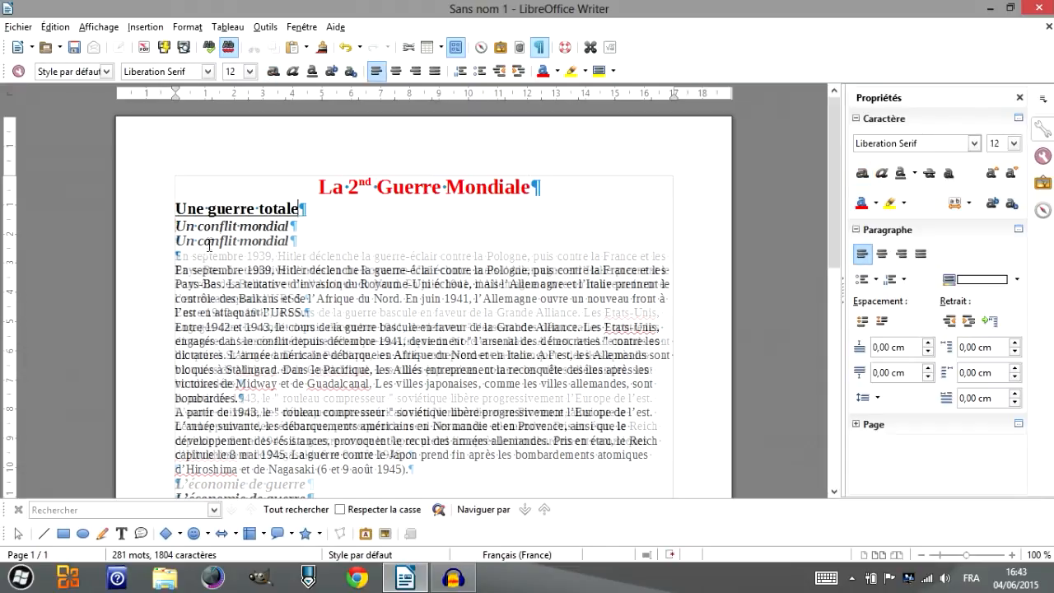
key(Down)
Step: Delete the empty paragraphs above and below the subheading "L'économie de guerre"
scroll(198, 346, down, 3)
click(196, 346)
key(BackSpace)
click(200, 356)
key(BackSpace)
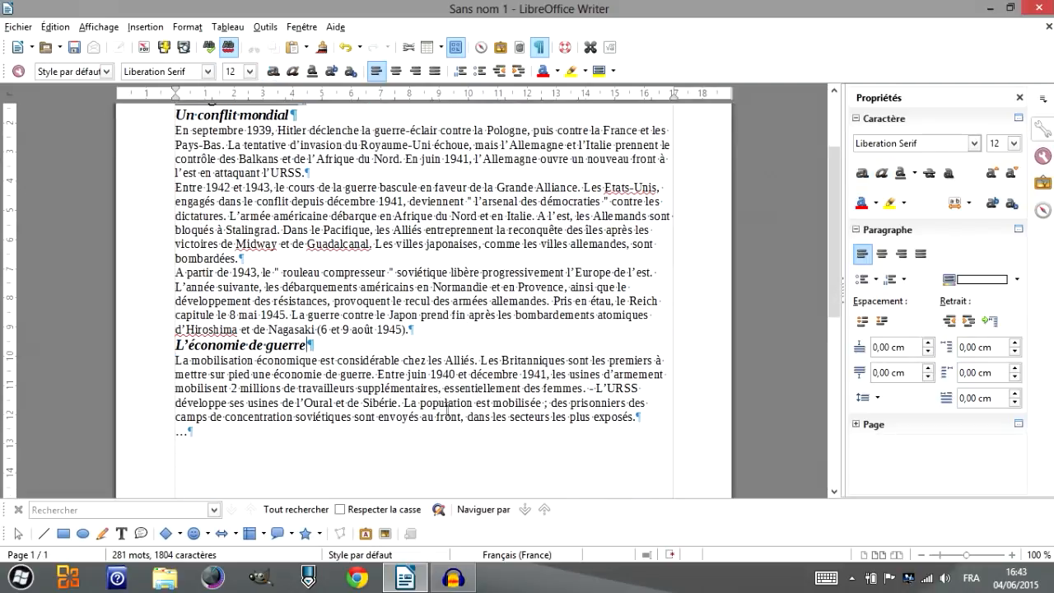
Step: Set the line spacing of the whole document to Proportionnel at 130 %
scroll(445, 406, up, 3)
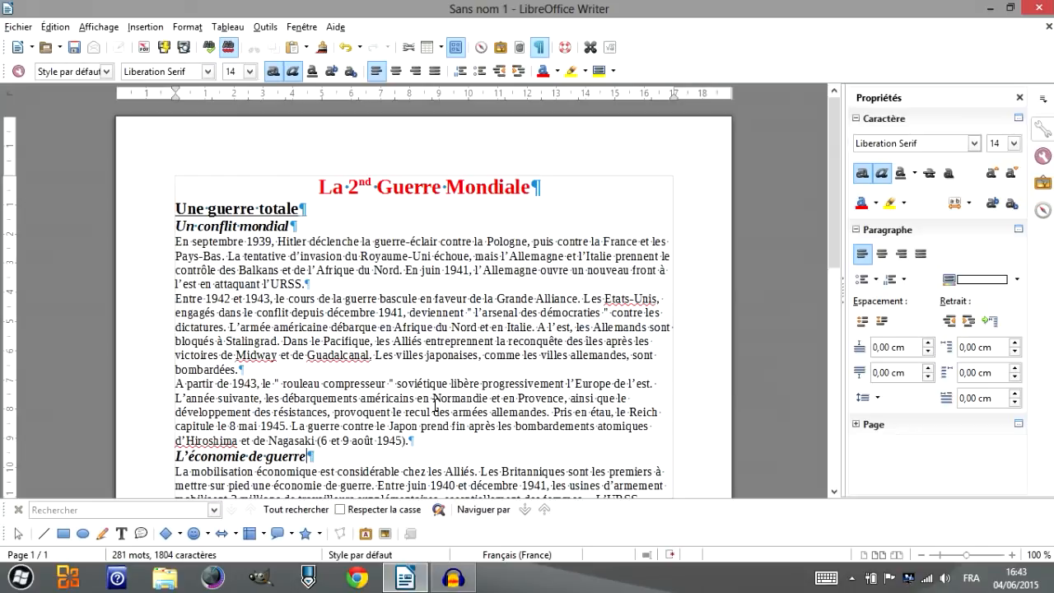
click(568, 189)
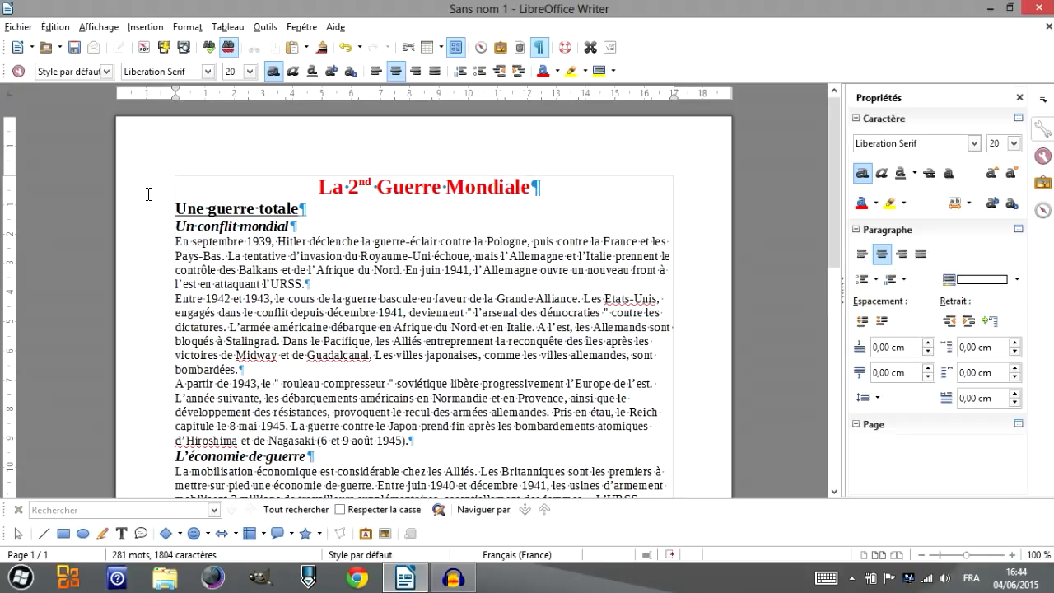
key(ctrl+a)
scroll(433, 329, down, 2)
scroll(434, 330, up, 1)
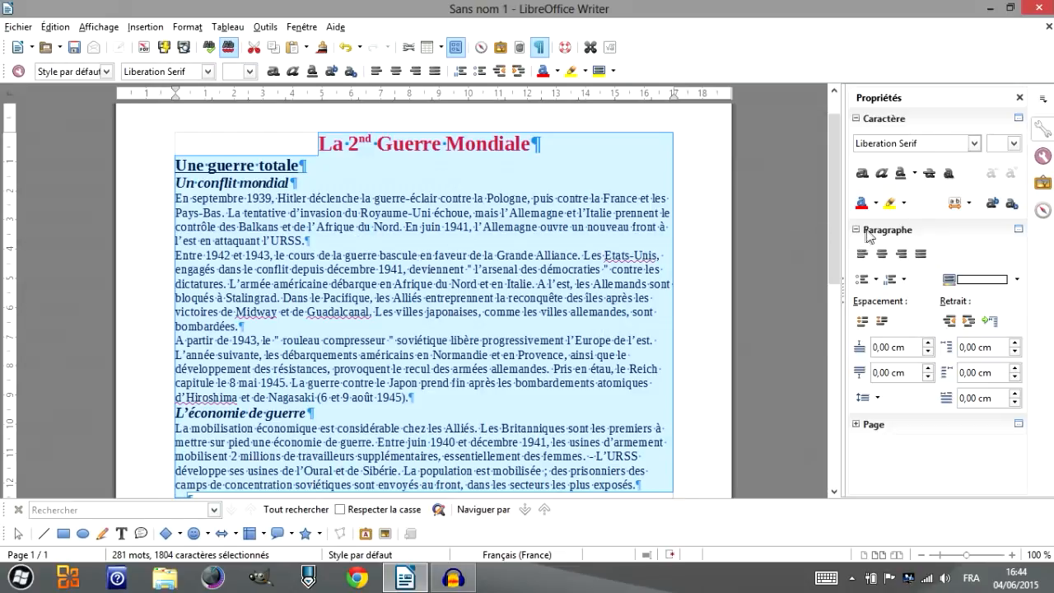
click(878, 399)
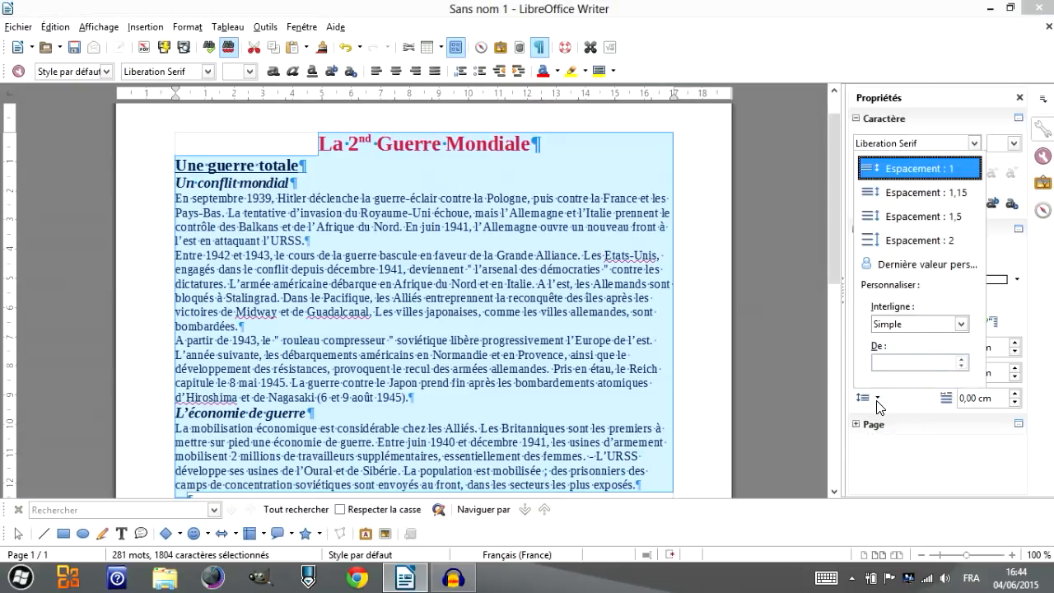
click(879, 405)
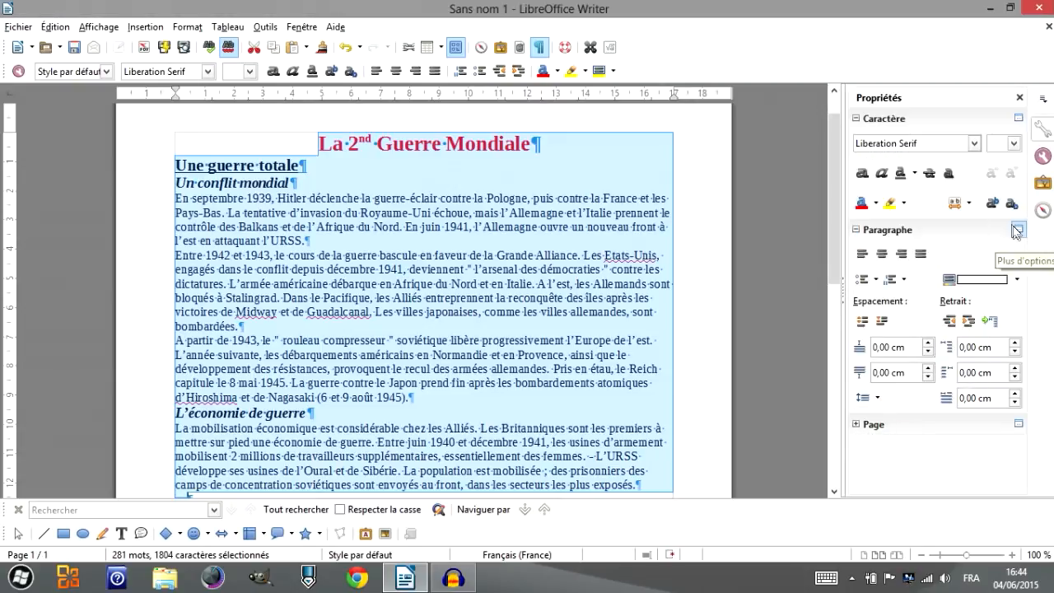
click(878, 399)
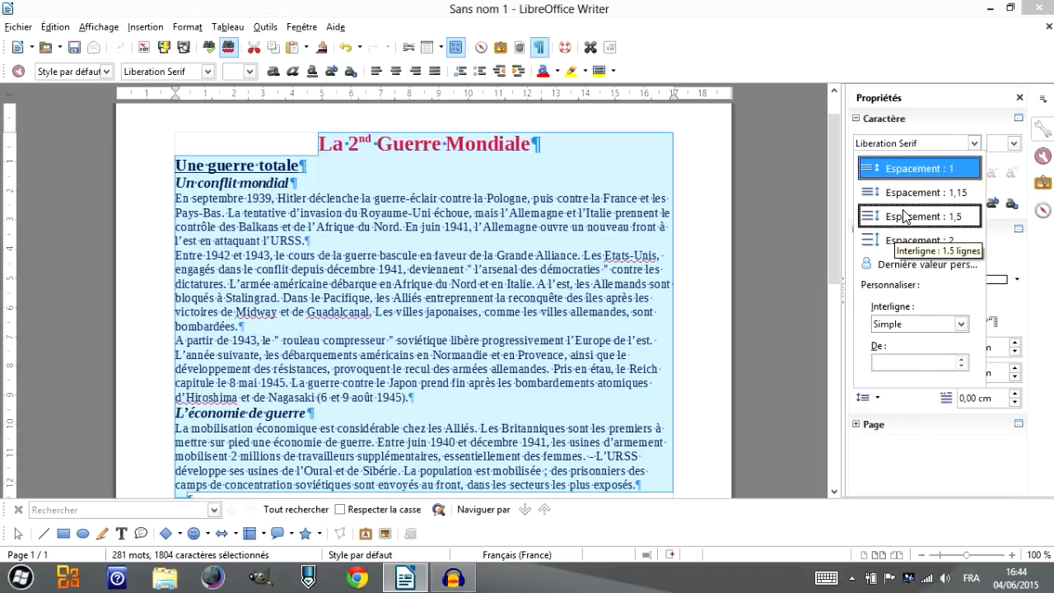
click(928, 326)
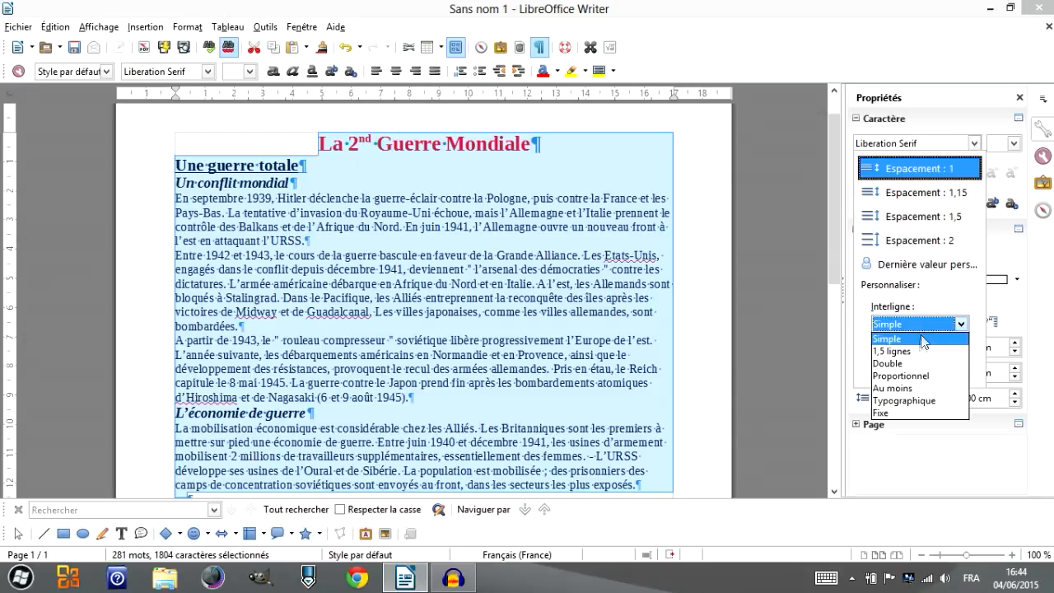
click(889, 368)
click(878, 362)
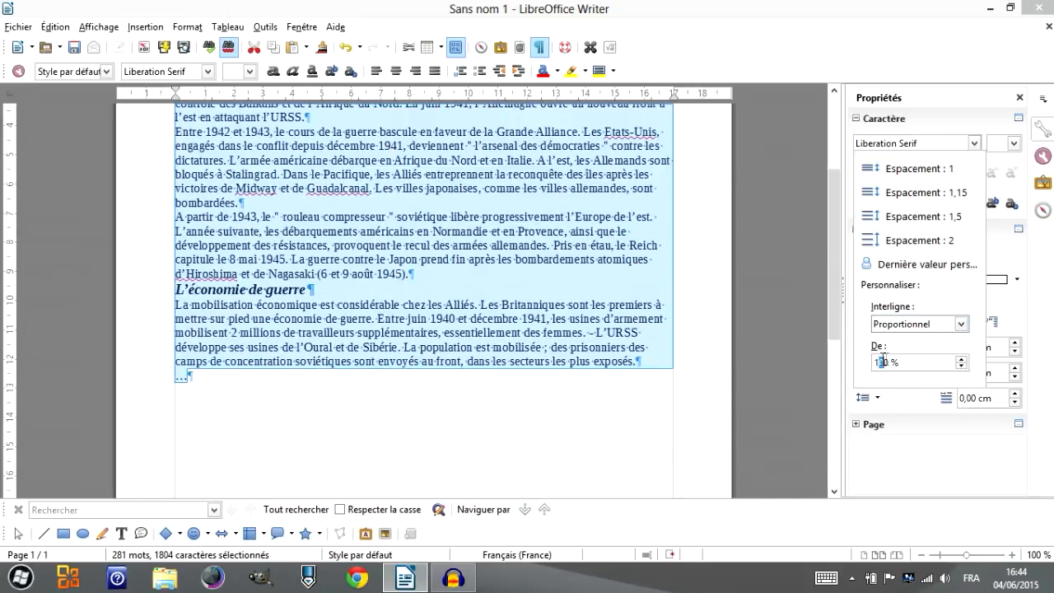
text(3)
key(Delete)
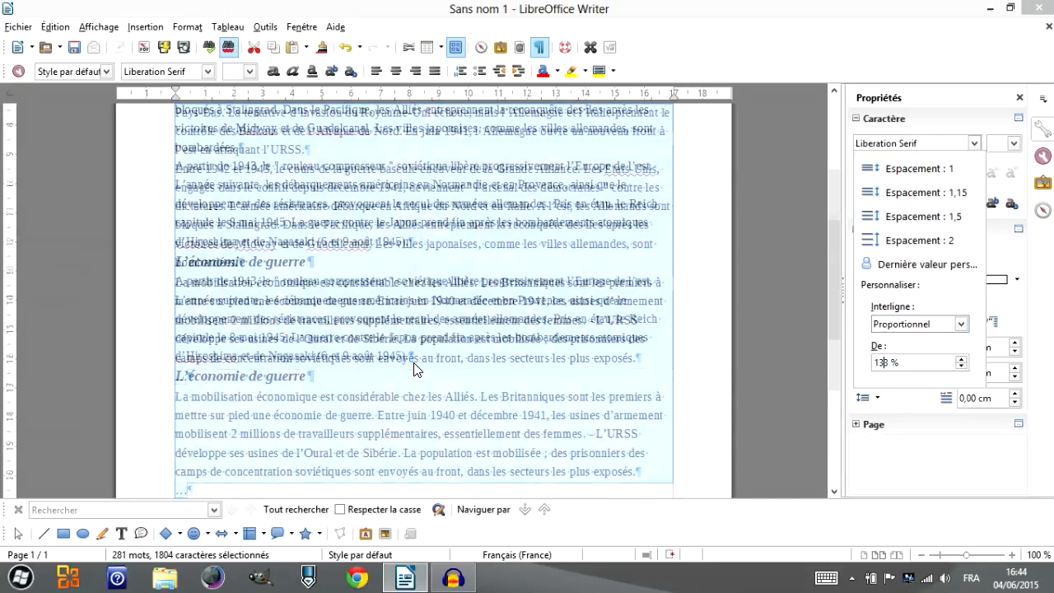
text(5)
key(BackSpace)
text(1)
key(BackSpace)
text(0)
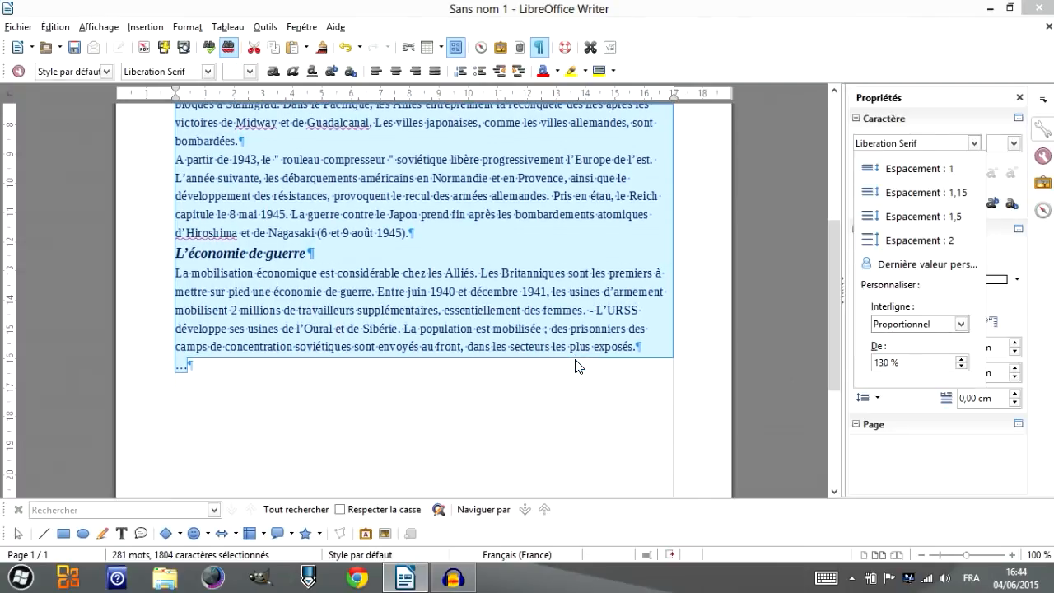
click(527, 243)
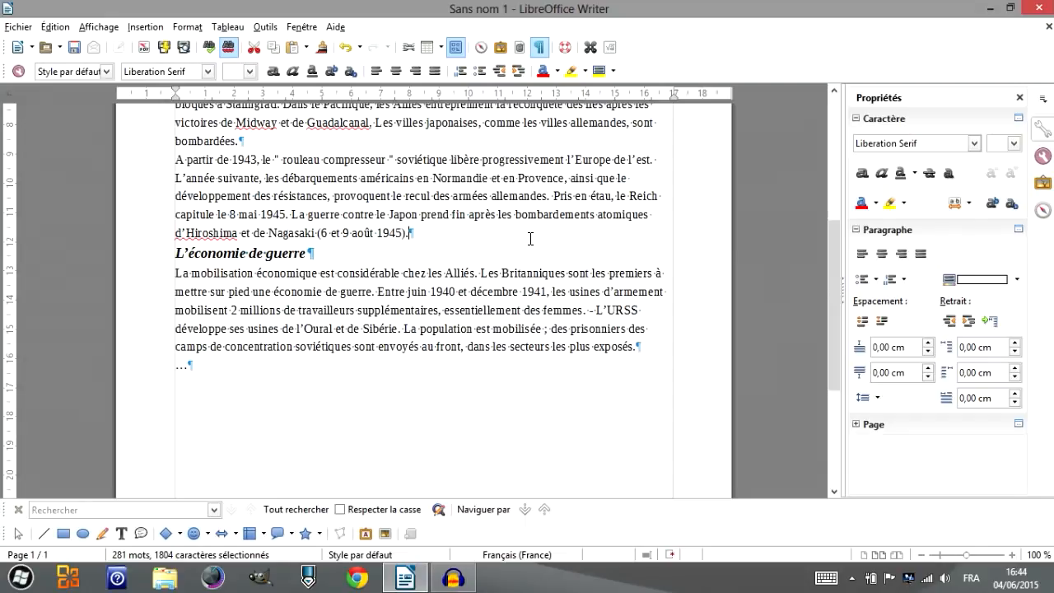
Step: Set the spacing below the paragraph for the title "La 2nd Guerre Mondiale" to 0,5 cm
scroll(306, 400, up, 5)
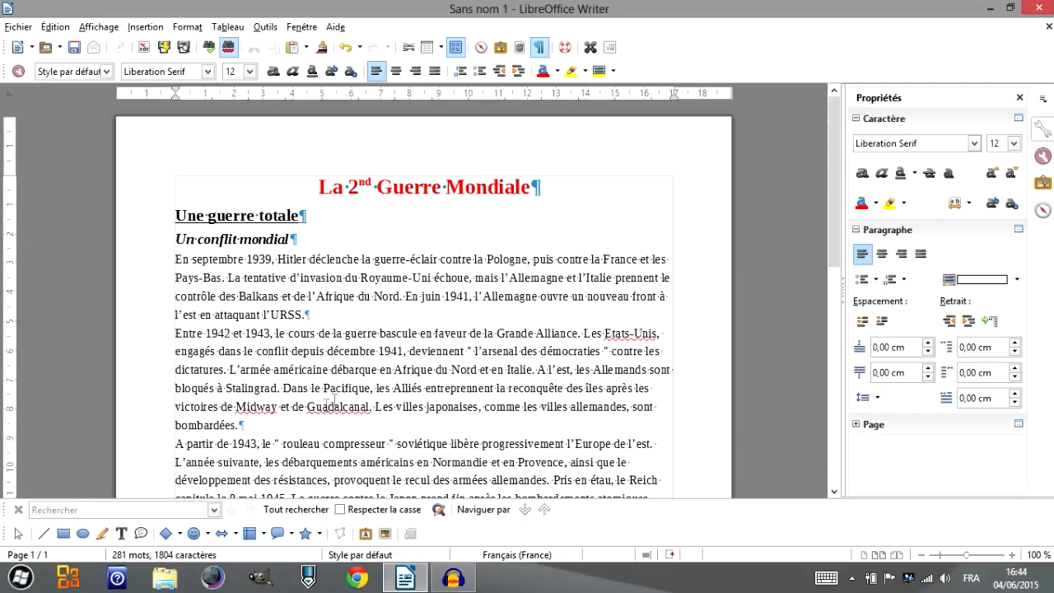
click(556, 196)
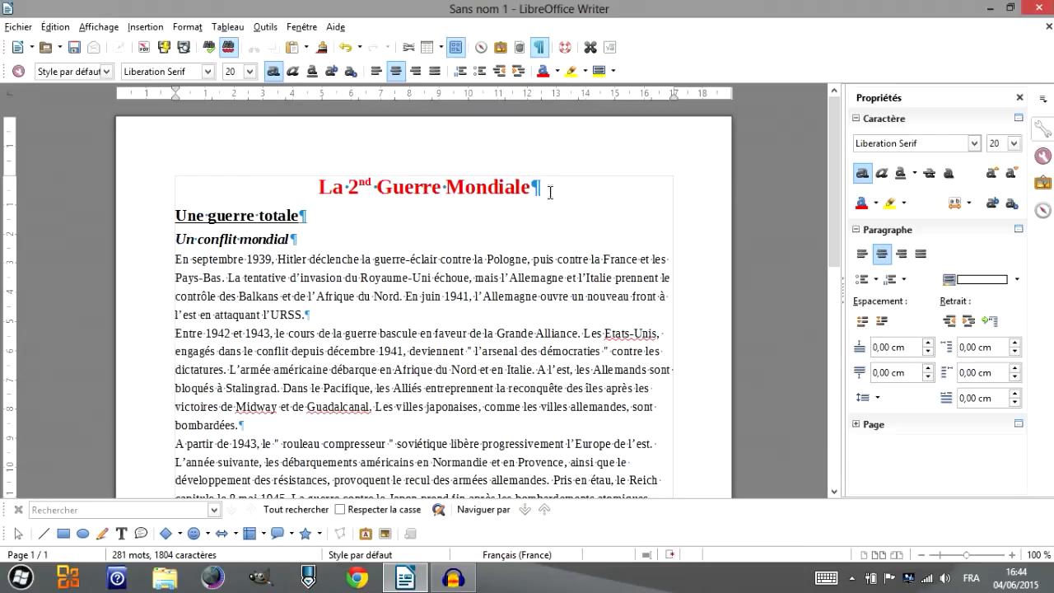
click(1019, 231)
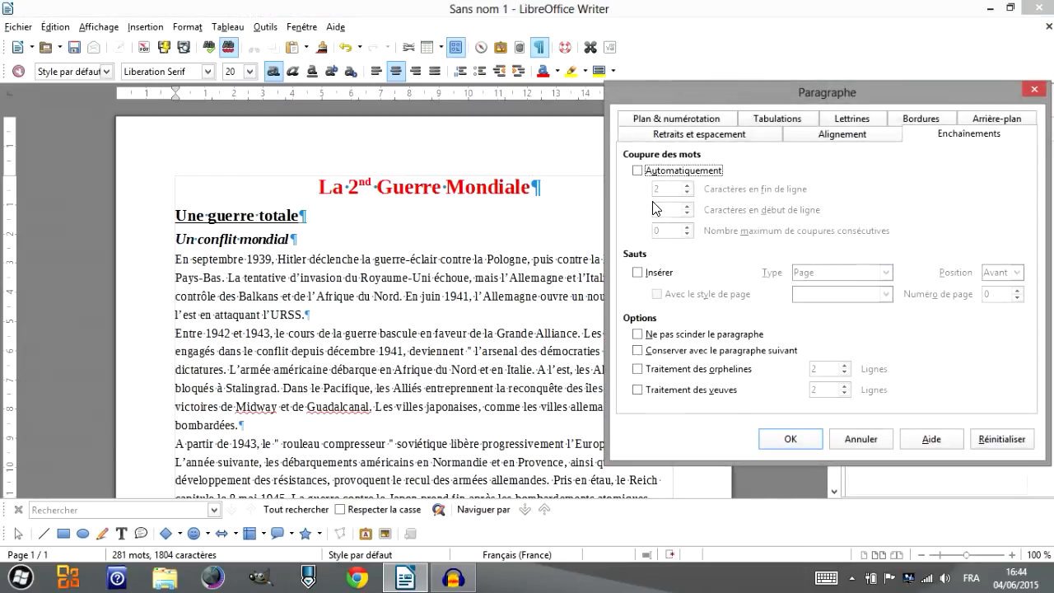
drag(830, 87, 673, 92)
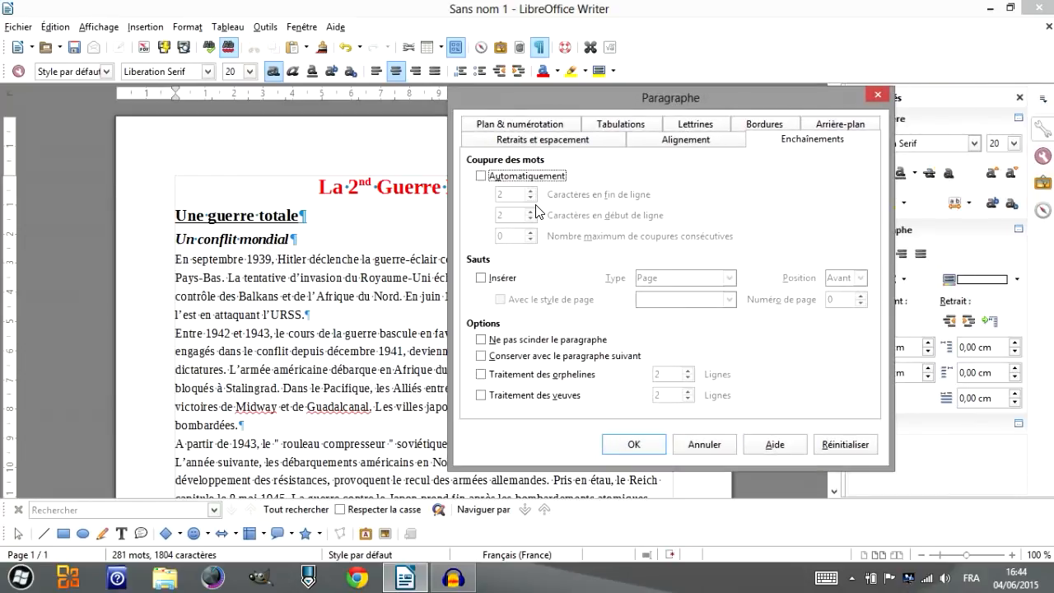
click(541, 141)
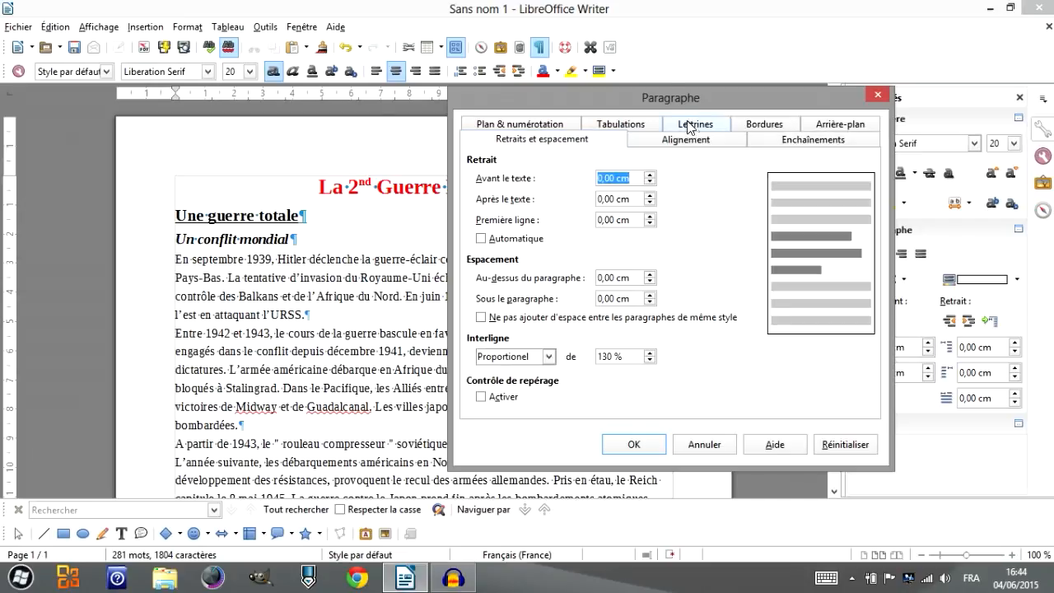
drag(667, 90, 749, 69)
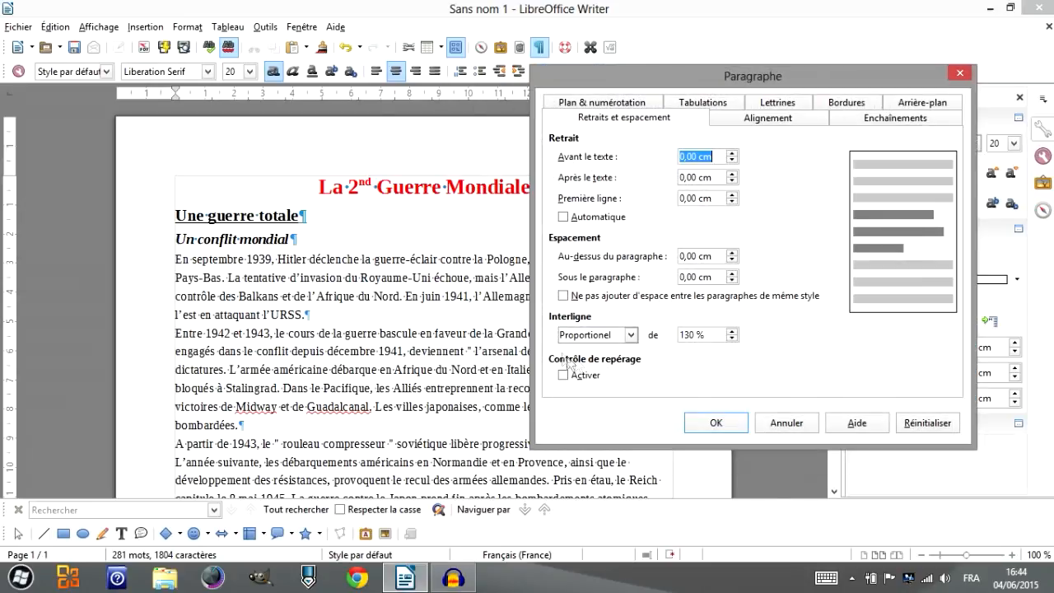
drag(733, 74, 467, 115)
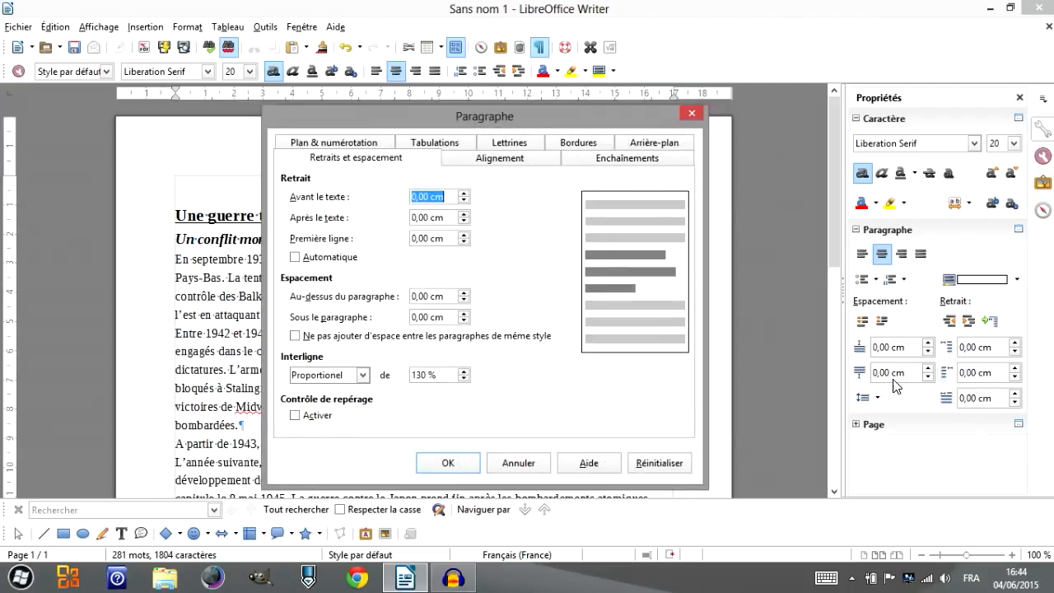
drag(549, 125, 838, 81)
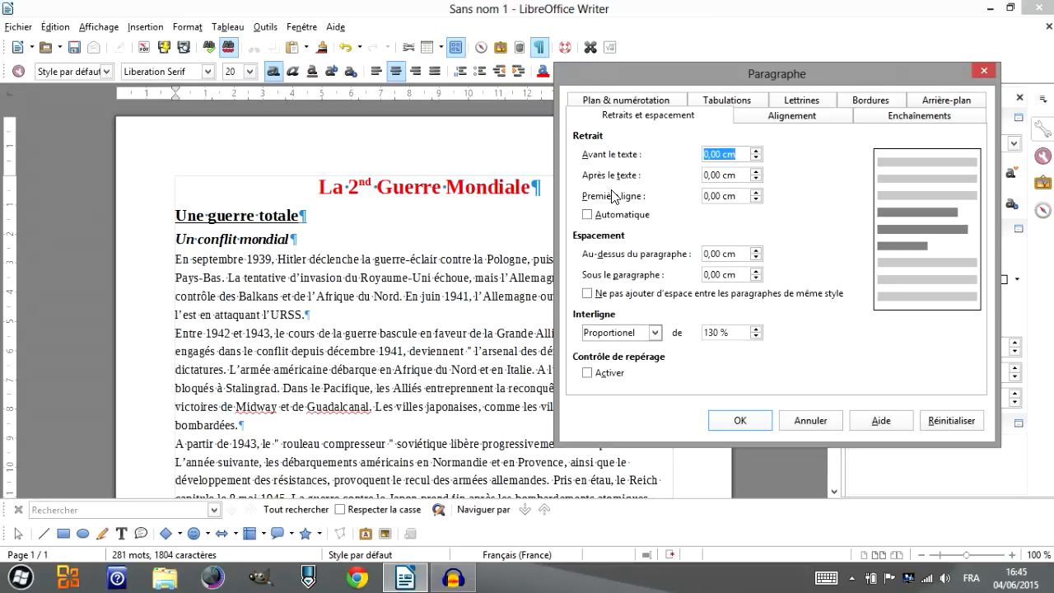
drag(720, 275, 709, 275)
text(5)
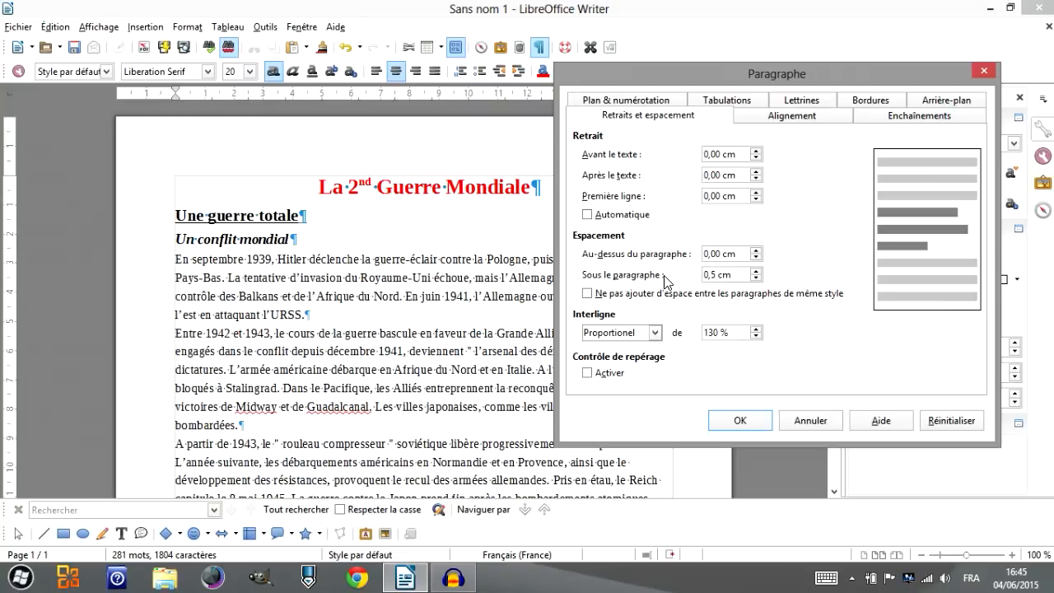
click(737, 421)
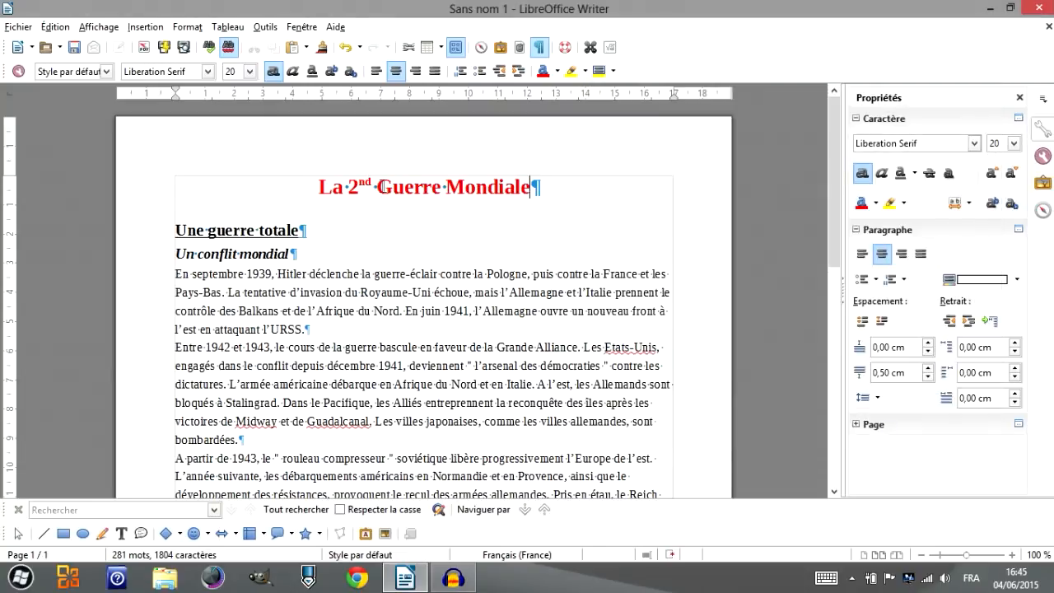
Step: Examine the paragraph settings of the heading "Une guerre totale": alignment, text flow, outline and numbering, and tab stops
click(365, 229)
right_click(364, 231)
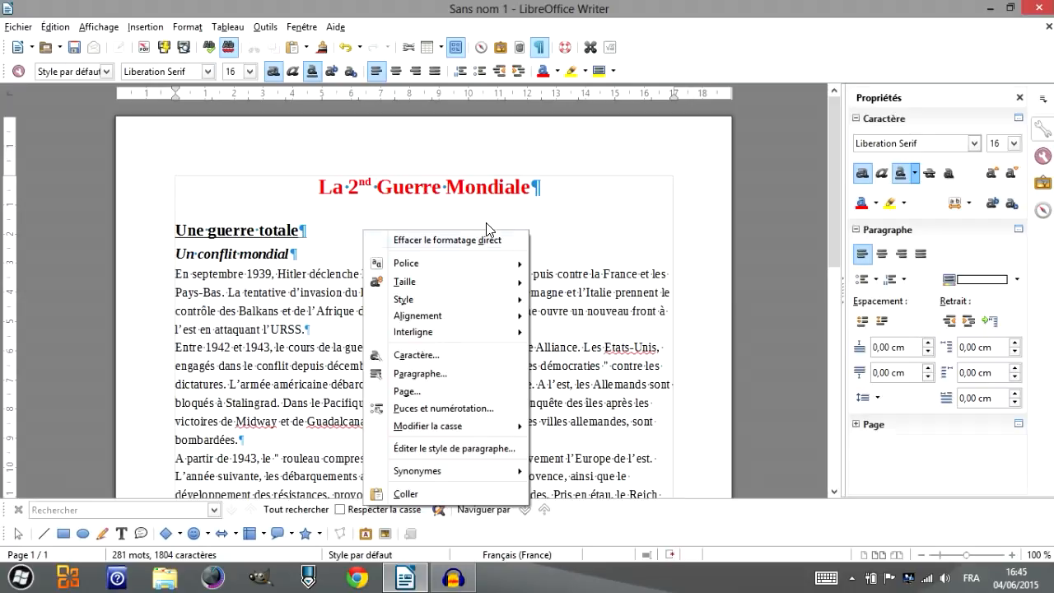
click(420, 373)
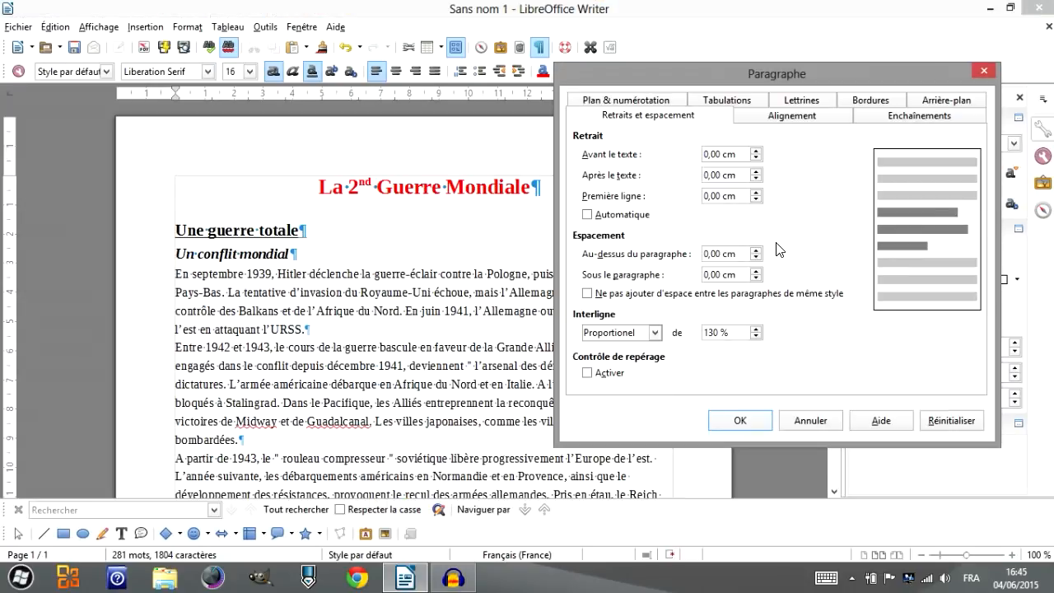
click(784, 122)
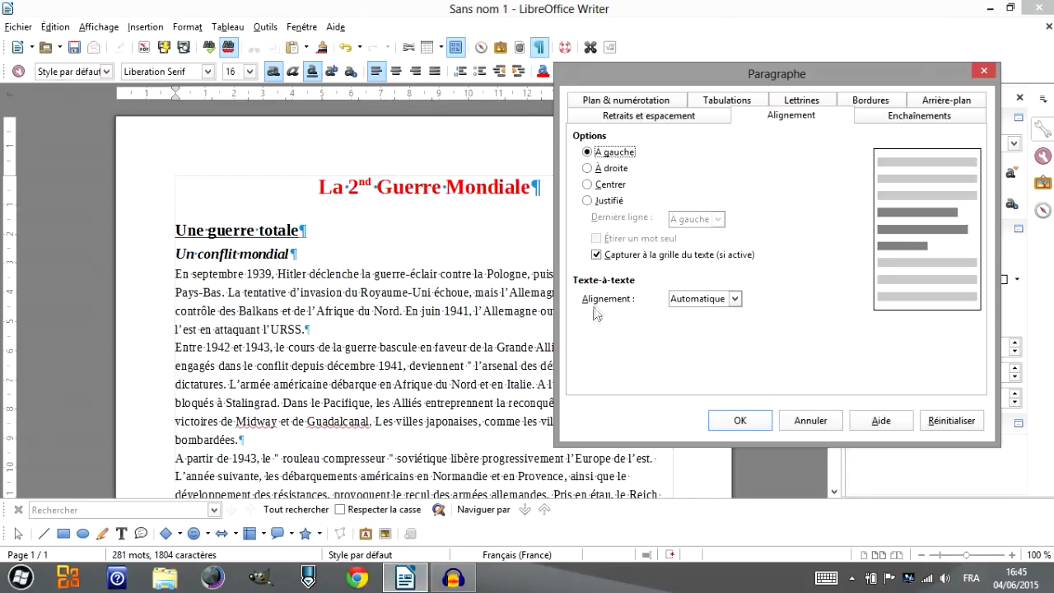
click(934, 118)
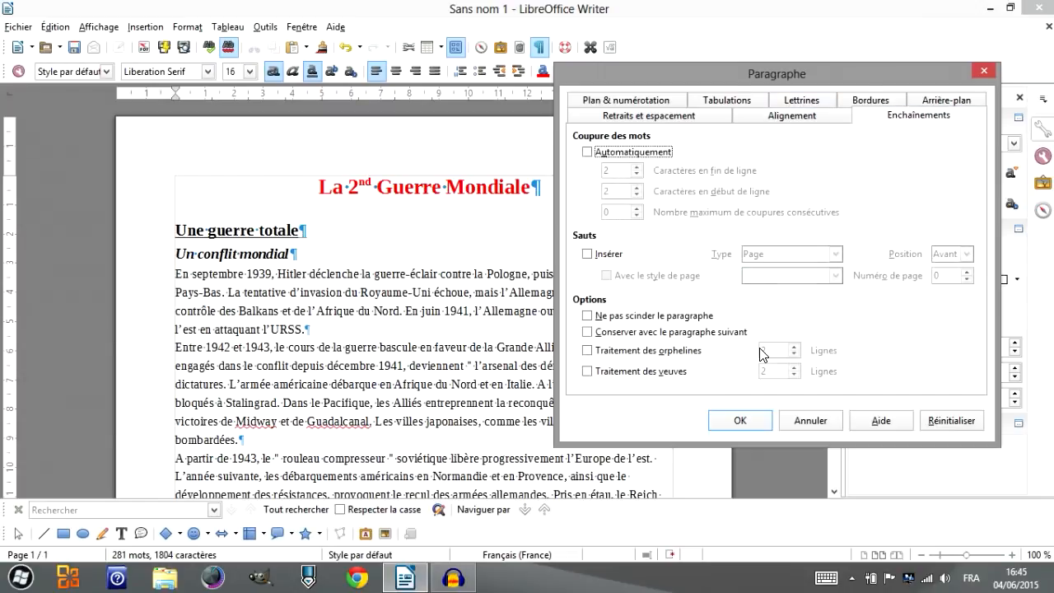
drag(757, 75, 307, 109)
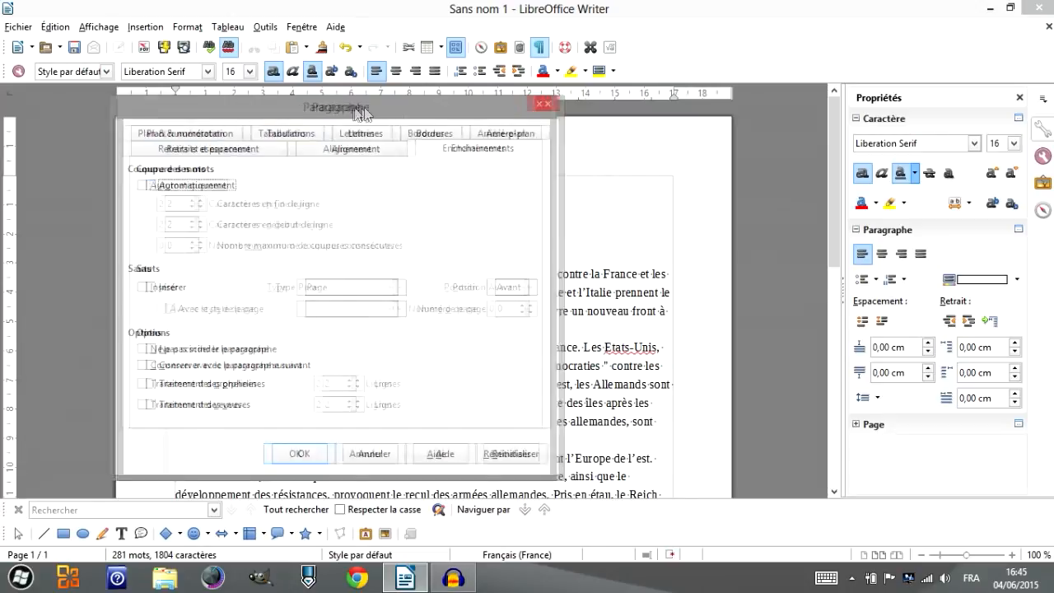
drag(347, 109, 688, 97)
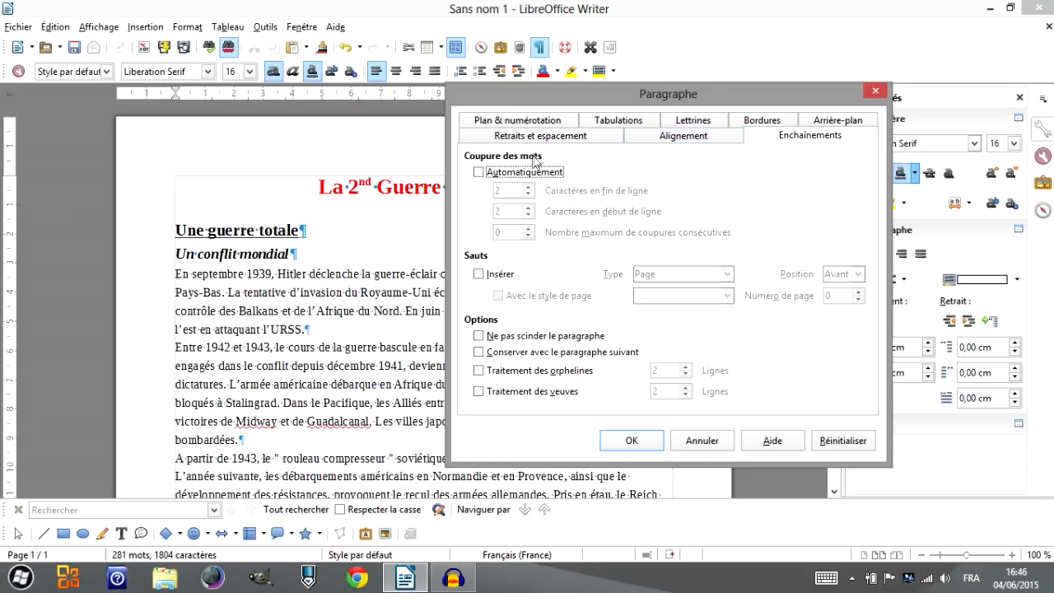
click(520, 124)
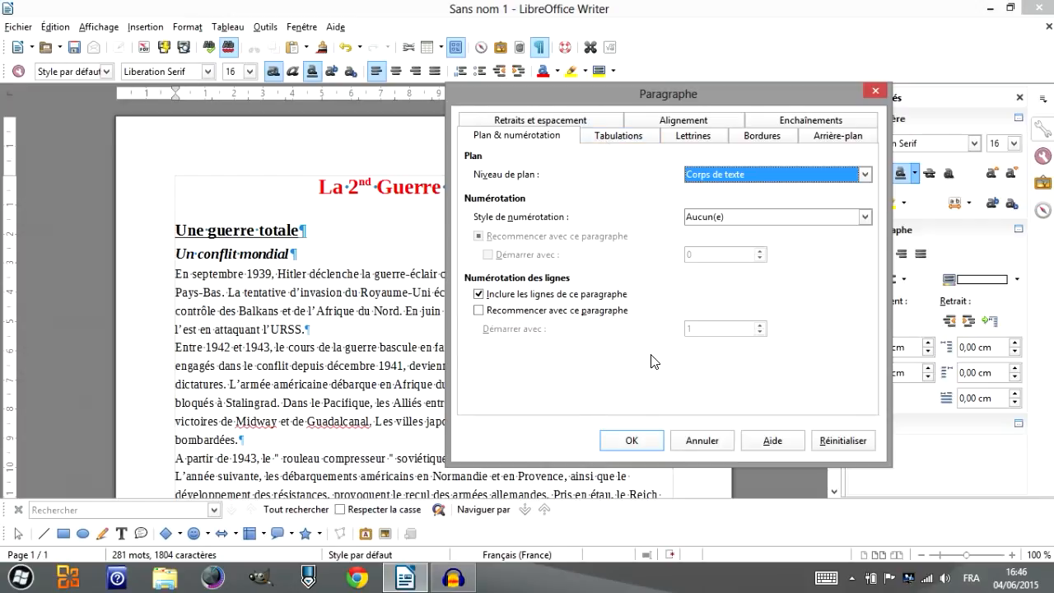
click(617, 137)
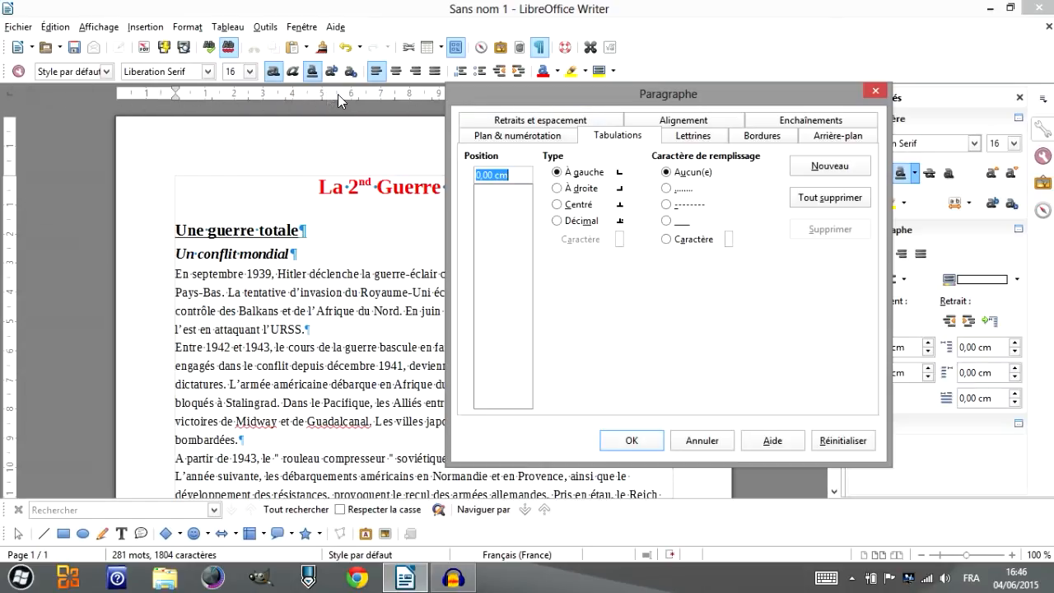
Step: Enable a drop cap for the heading "Une guerre totale", trying 5 lines, 2 characters and whole word before settling on 1 character over 3 lines
click(713, 140)
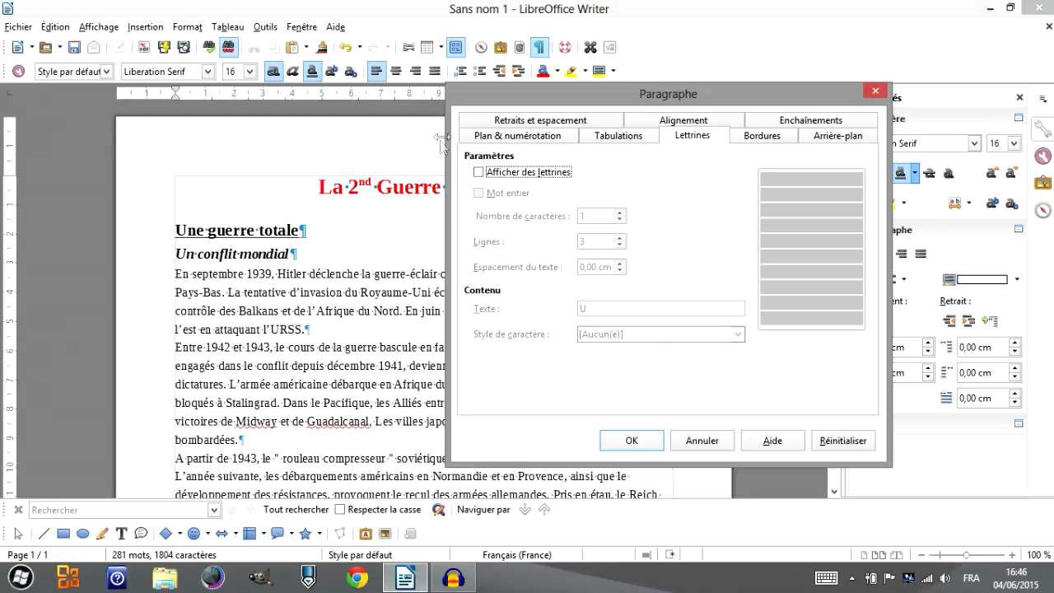
click(478, 172)
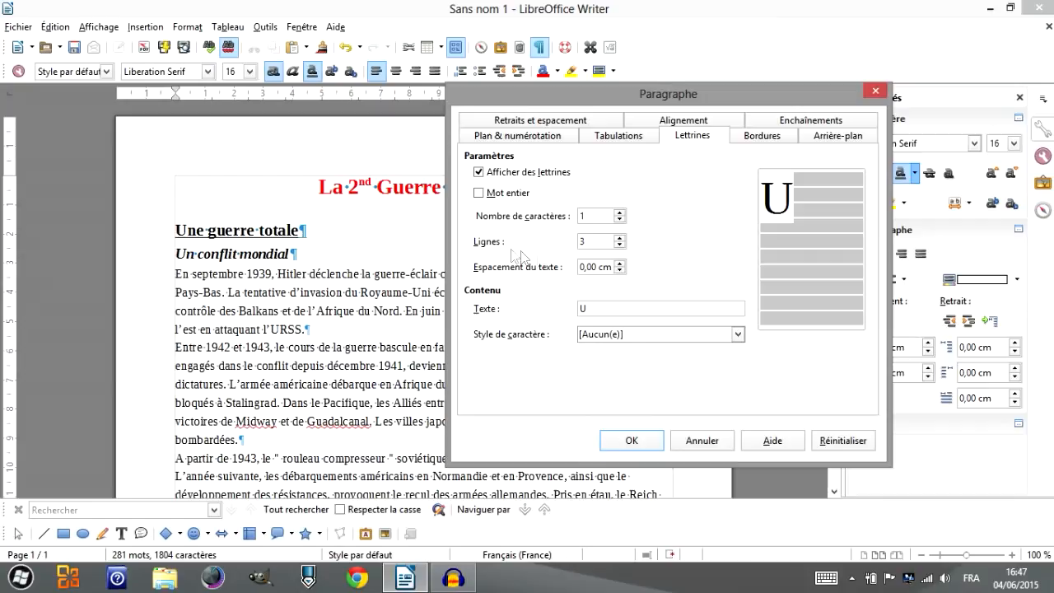
click(620, 237)
click(619, 237)
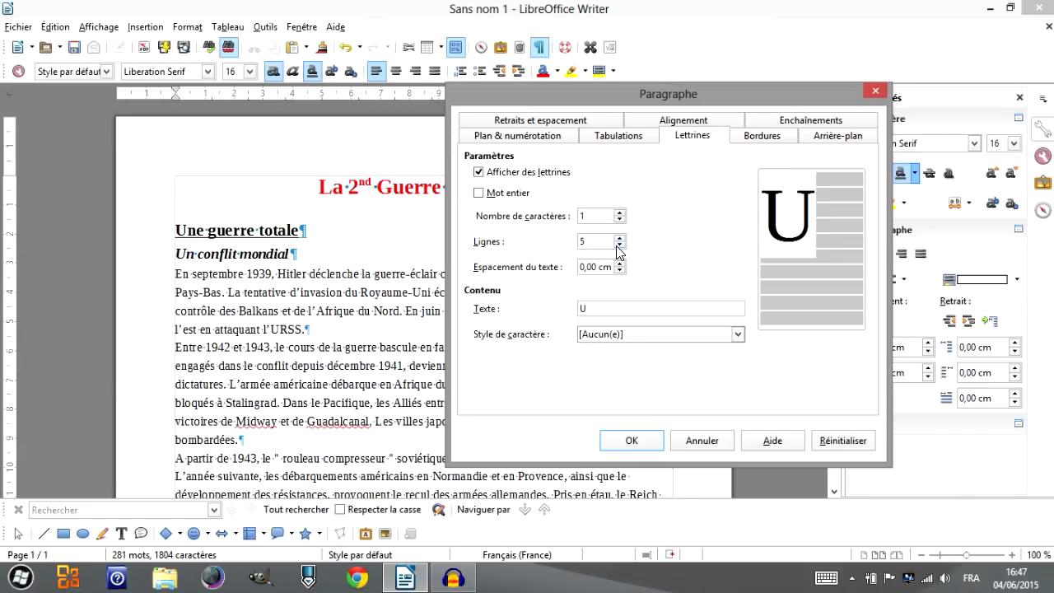
click(619, 246)
click(619, 246)
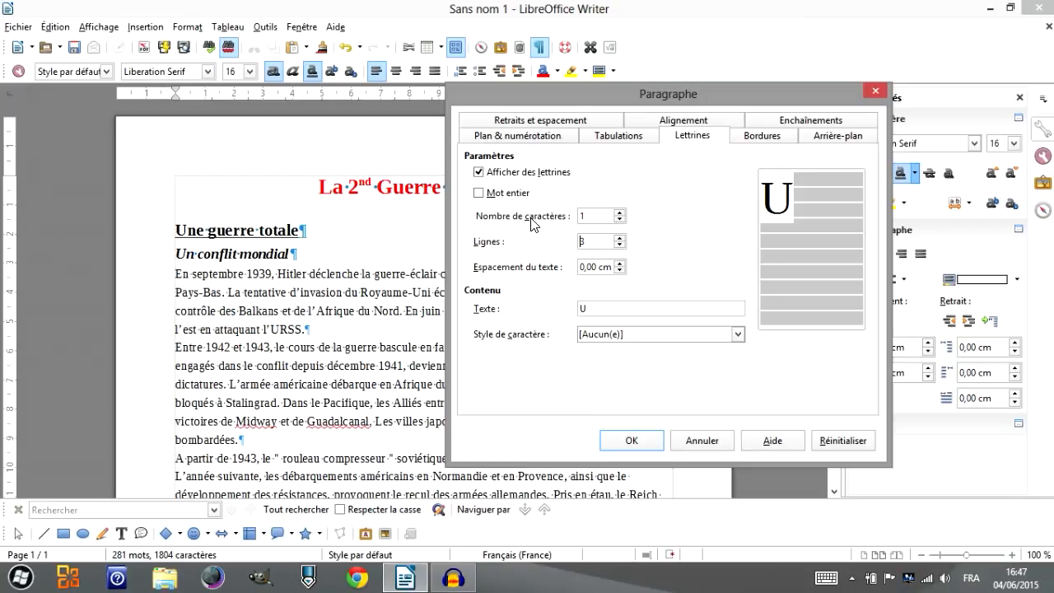
click(620, 212)
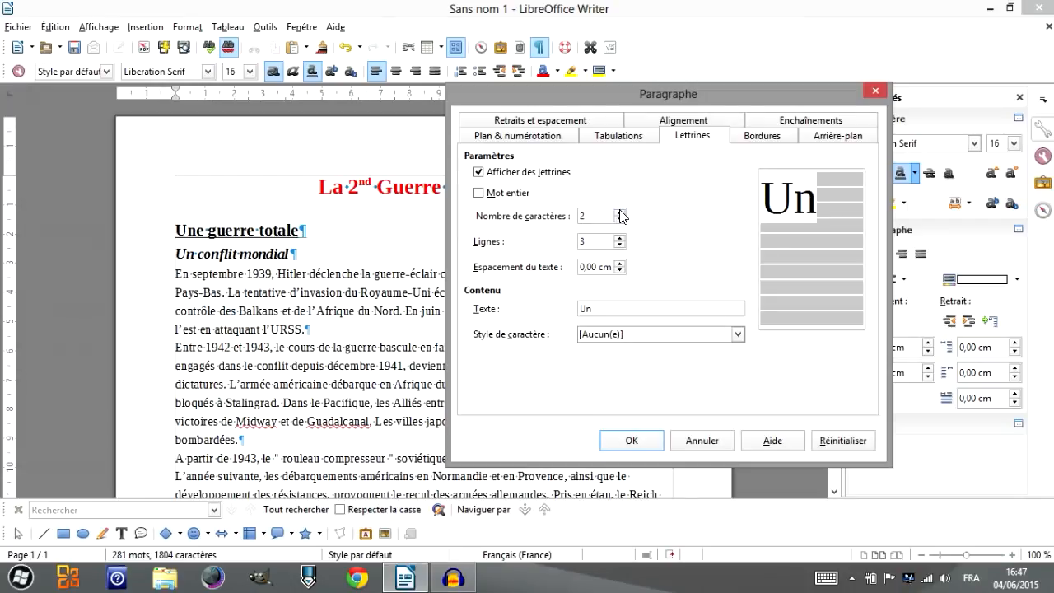
click(477, 194)
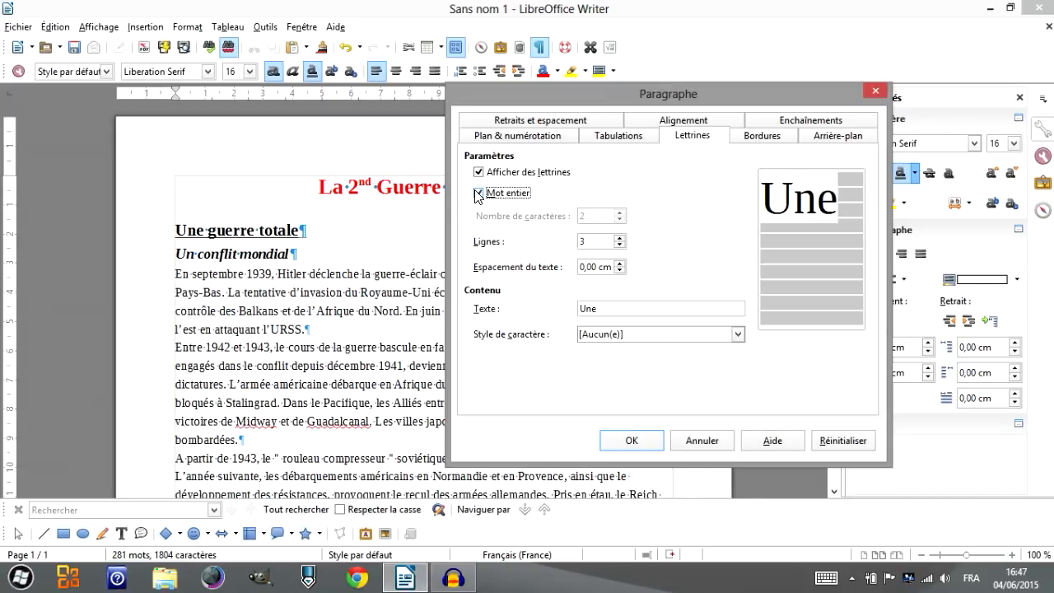
click(478, 194)
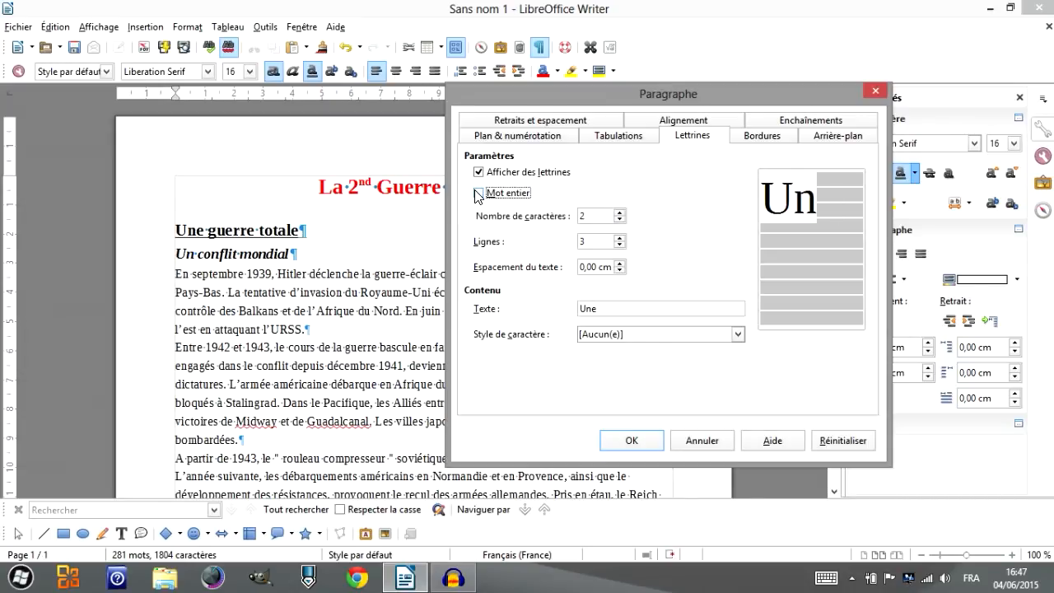
click(620, 220)
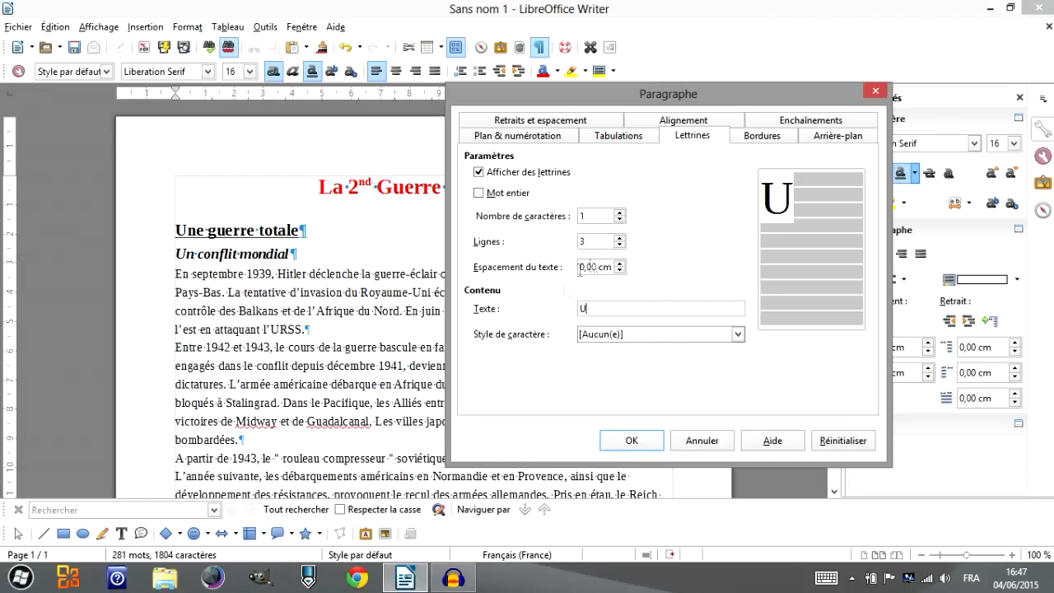
Step: Set the spacing below the heading "Une guerre totale" to 0,30 cm after checking its border and background options
click(761, 136)
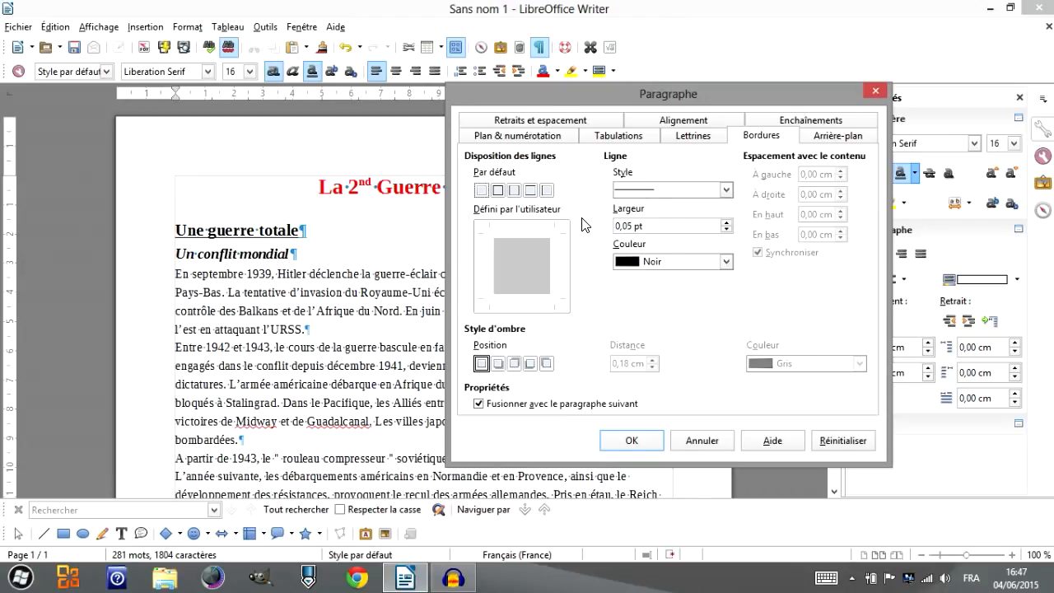
click(820, 136)
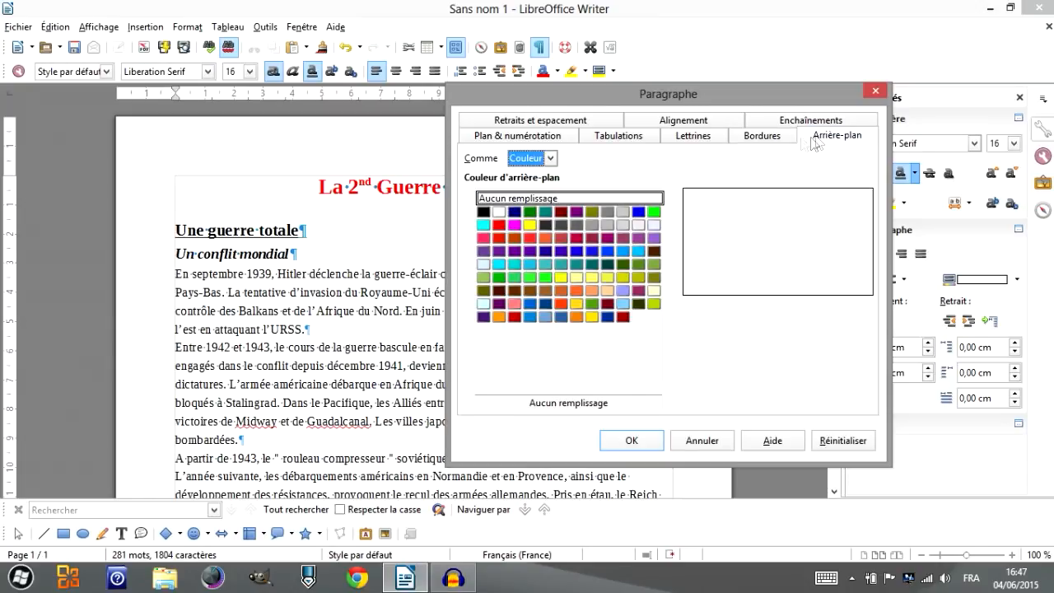
key(Tab)
click(751, 138)
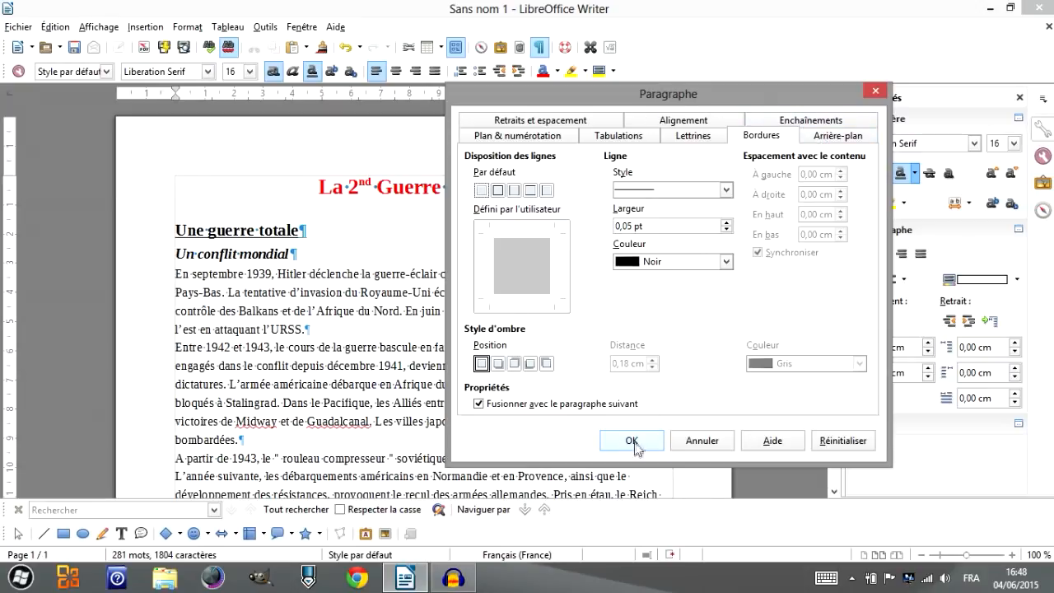
click(548, 137)
click(550, 122)
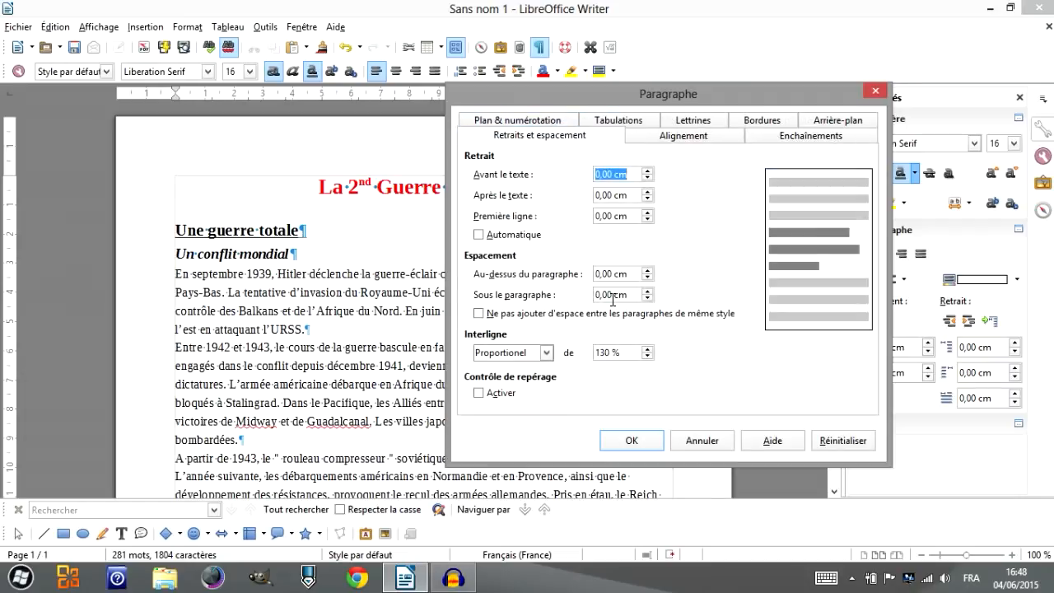
click(647, 291)
click(648, 290)
click(648, 291)
click(625, 439)
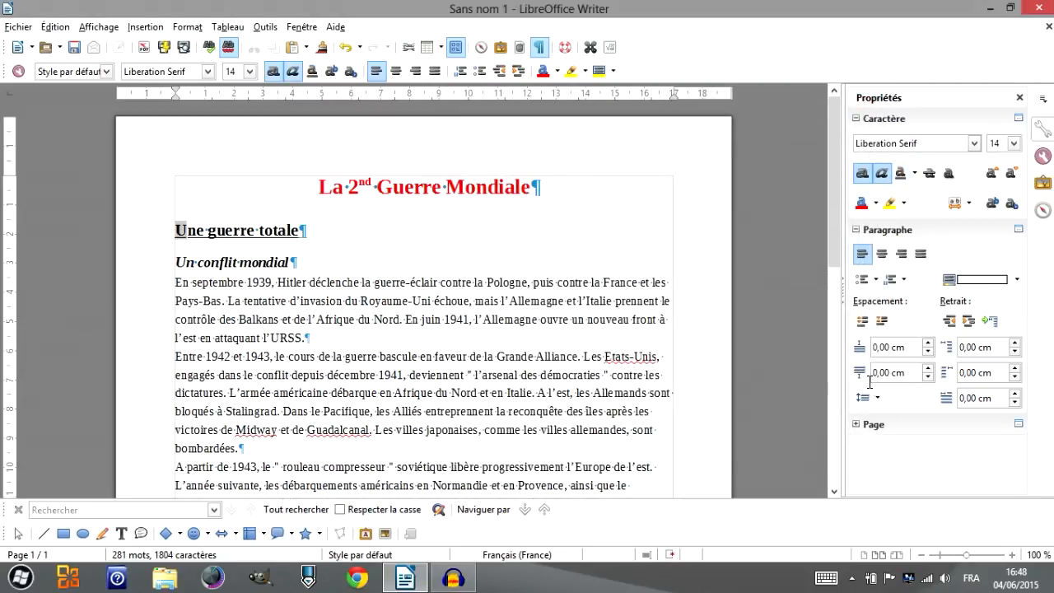
Step: Set the spacing below the subheading "Un conflit mondial" to 0,20 cm
click(922, 368)
click(923, 367)
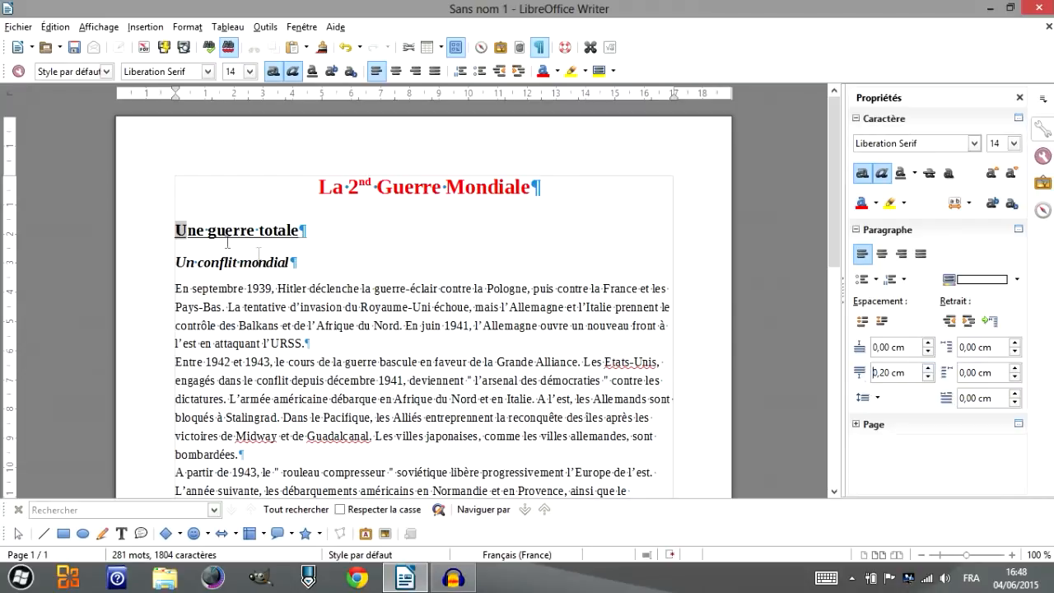
Step: Turn off the drop cap for the heading "Une guerre totale"
right_click(350, 229)
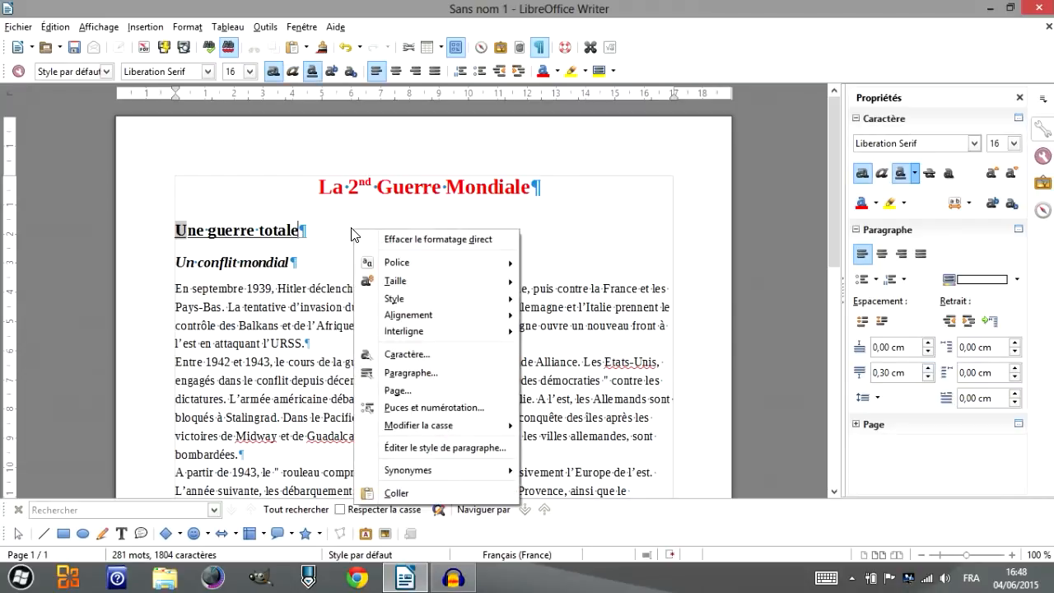
click(466, 374)
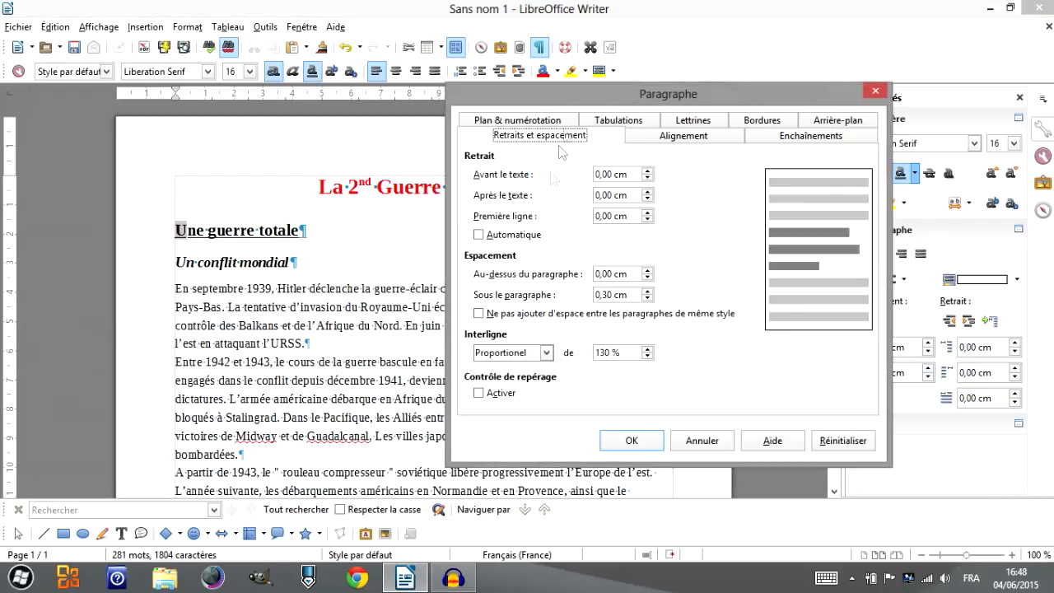
click(693, 122)
click(478, 172)
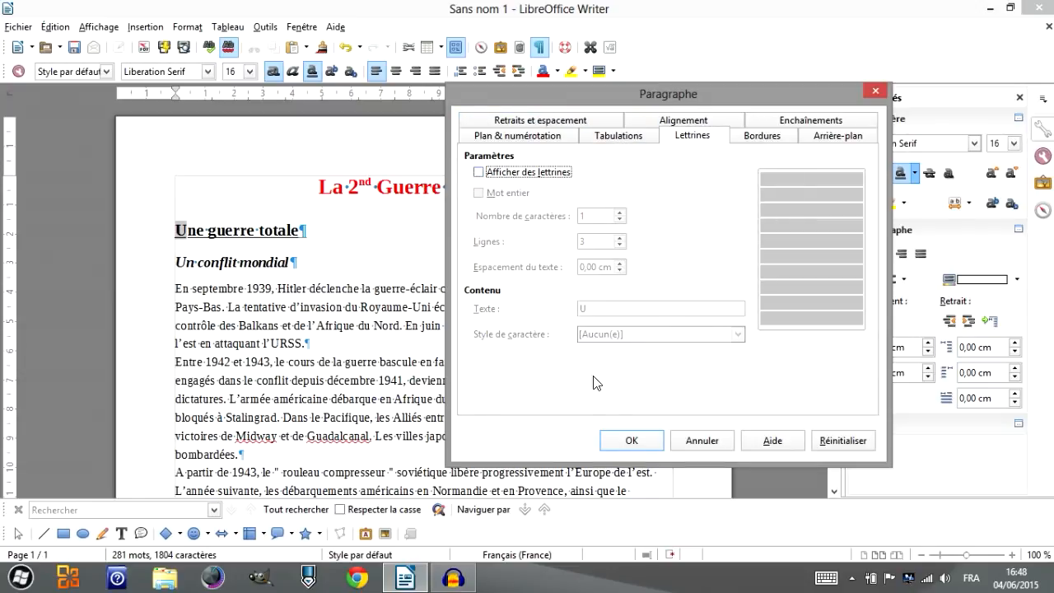
click(622, 440)
Step: Set the spacing below the subheading "L'économie de guerre" to 0,20 cm
click(318, 266)
scroll(412, 289, down, 1)
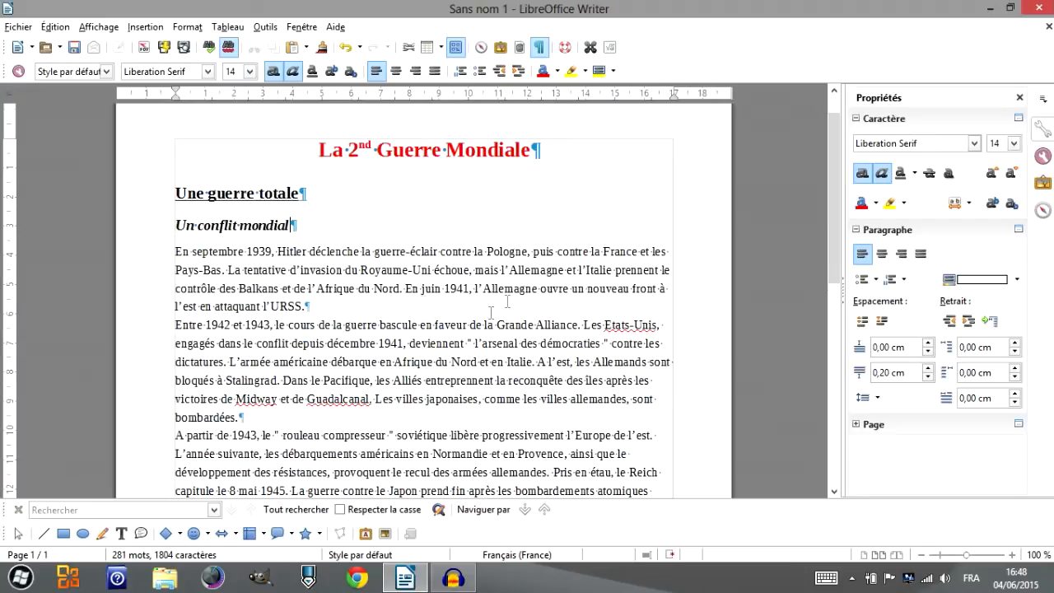
scroll(515, 252, down, 1)
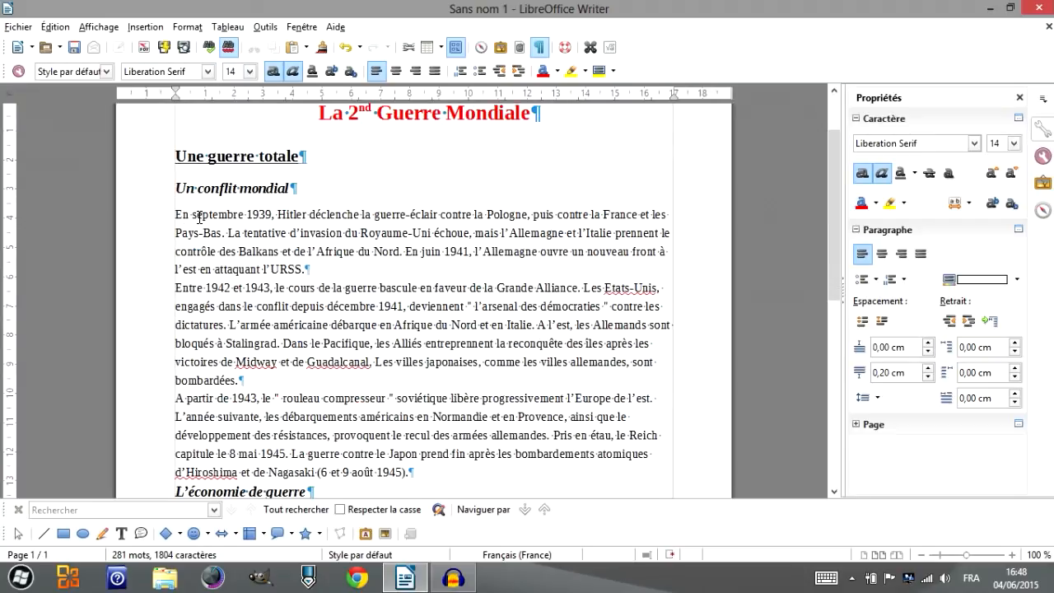
scroll(247, 330, down, 2)
click(320, 438)
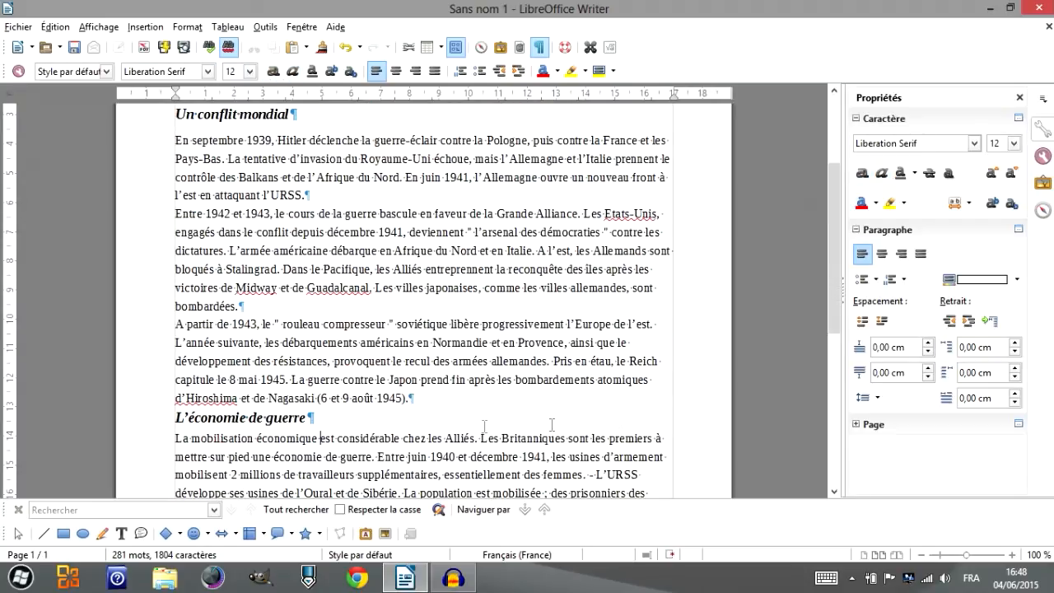
click(926, 369)
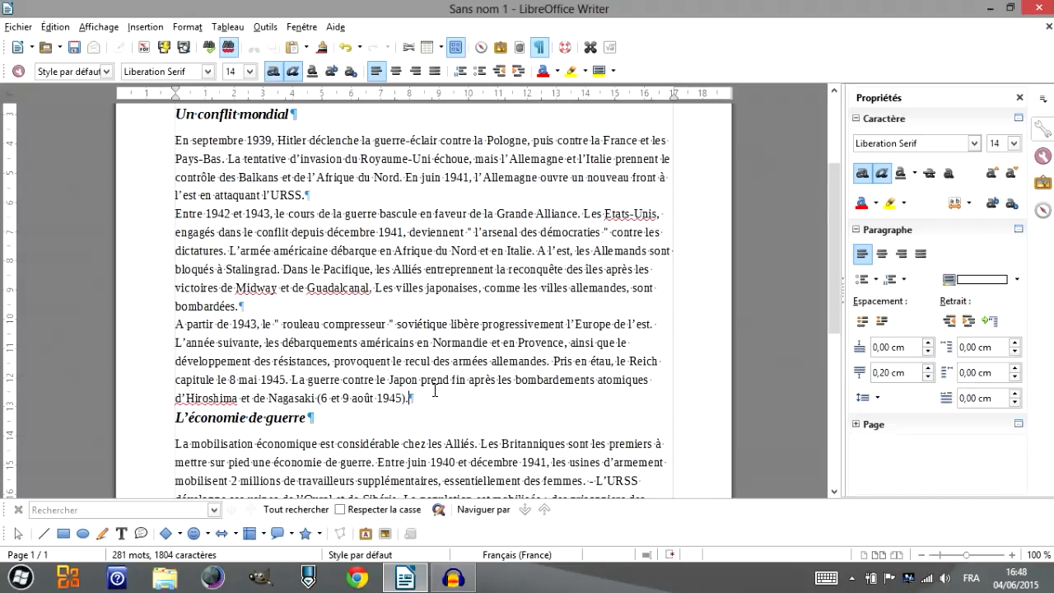
Step: Select the body text under both "Un conflit mondial" and "L'économie de guerre" and set the spacing below its paragraphs to 0,10 cm
click(420, 397)
scroll(494, 372, up, 1)
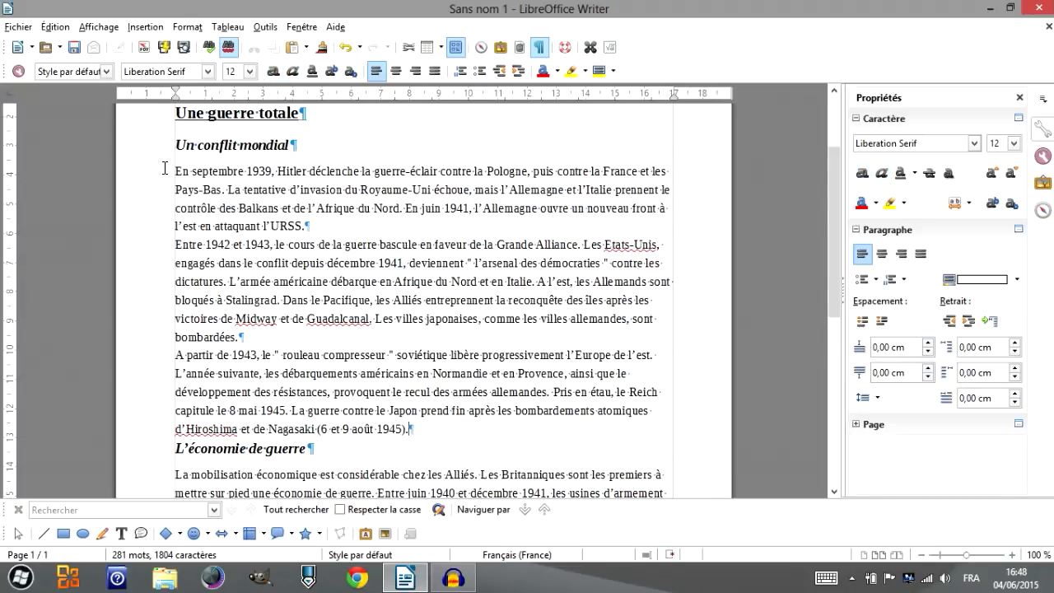
drag(165, 168, 424, 421)
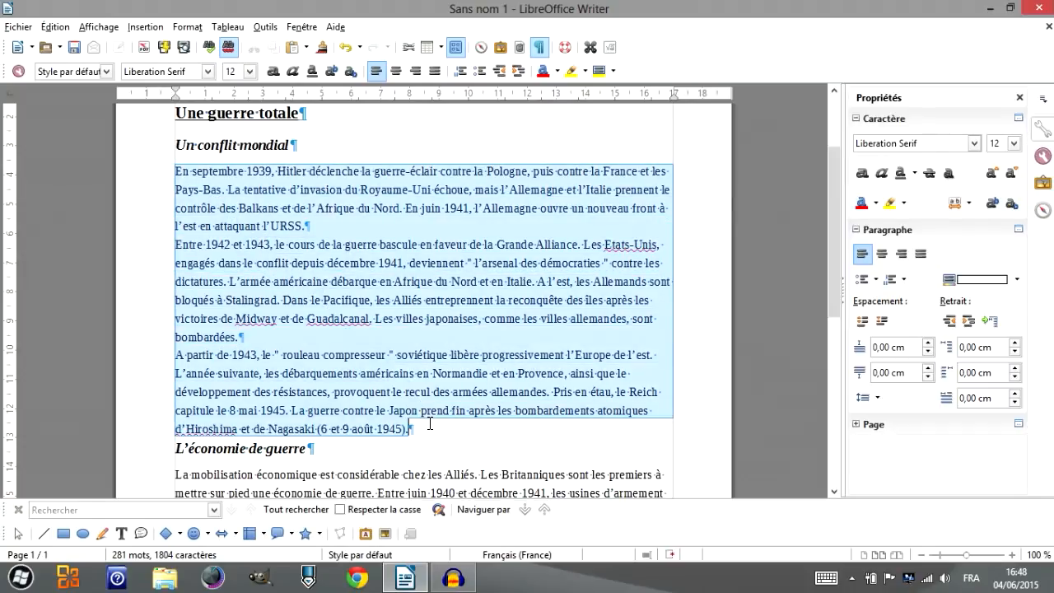
scroll(429, 321, down, 4)
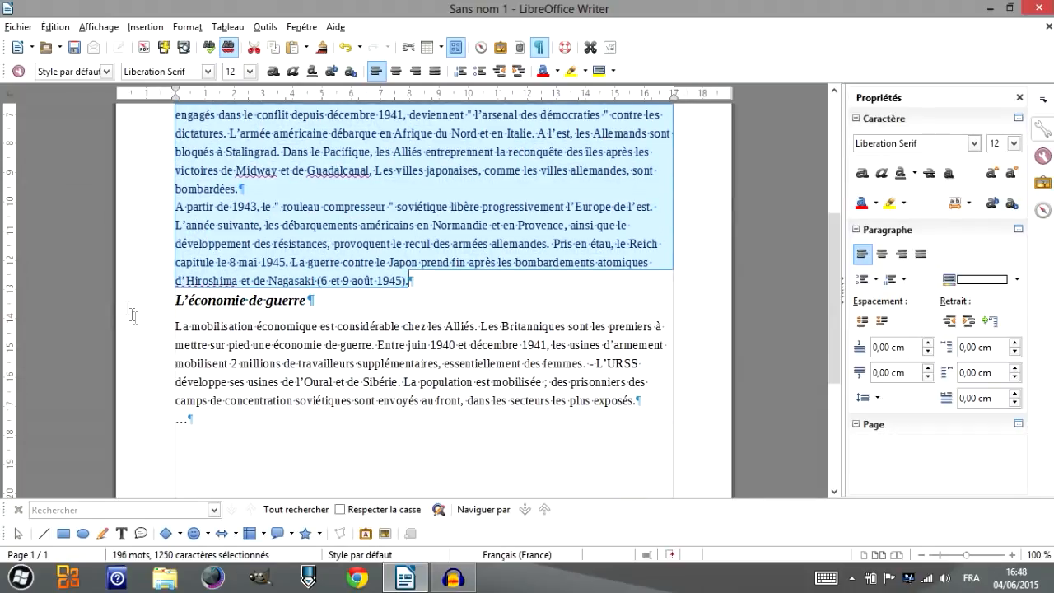
drag(165, 329, 232, 414)
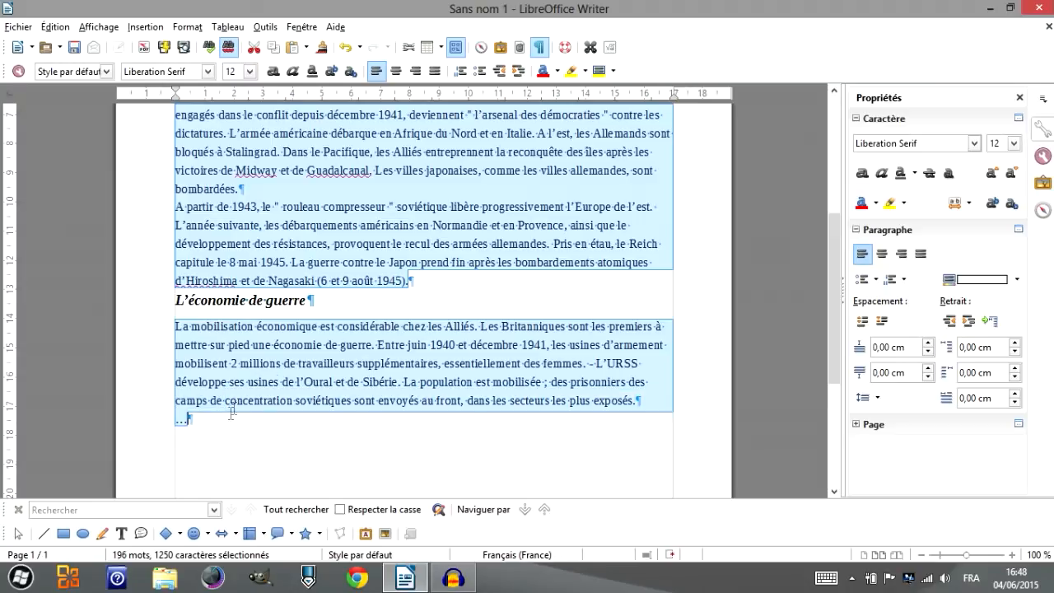
scroll(436, 356, up, 3)
scroll(437, 356, up, 2)
right_click(389, 308)
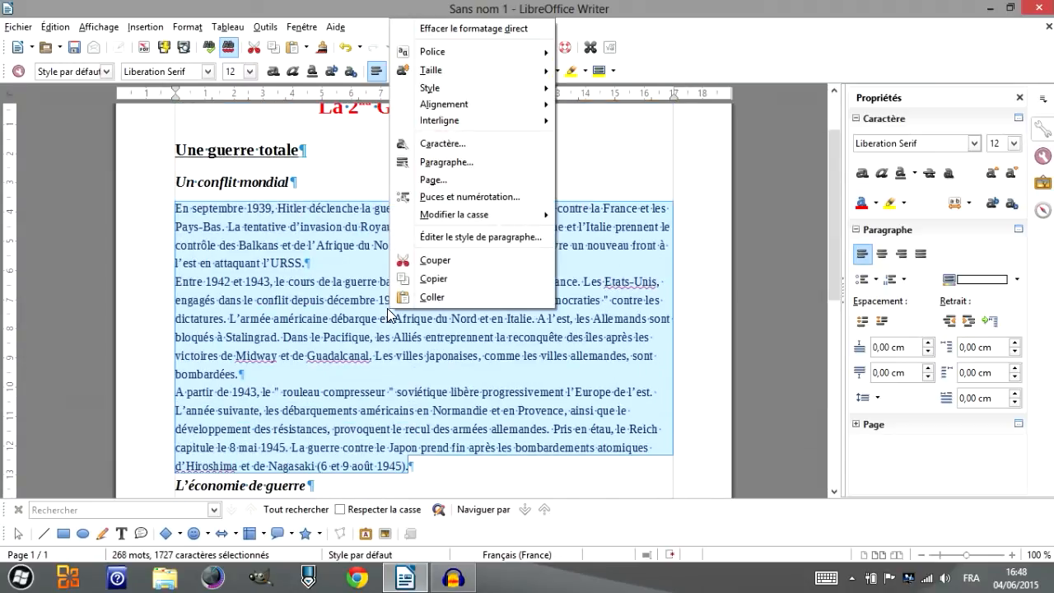
click(443, 164)
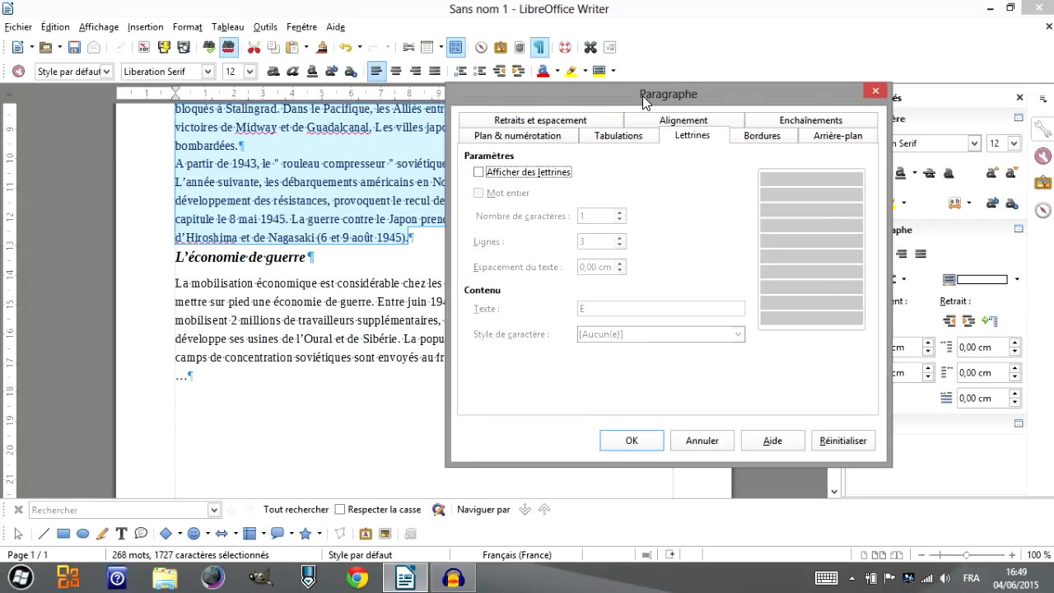
drag(642, 96, 651, 117)
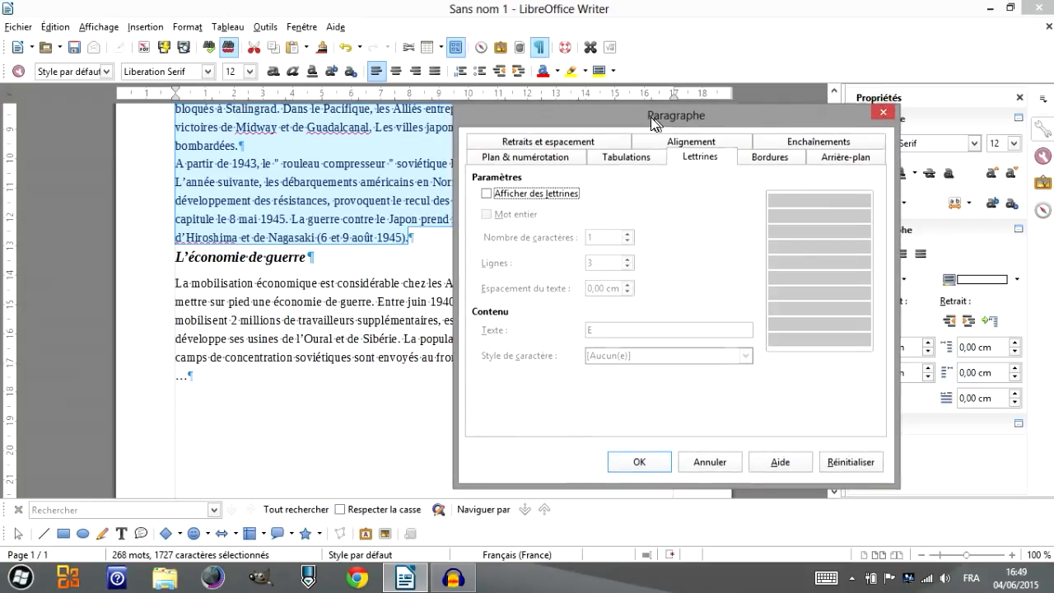
click(563, 147)
click(653, 313)
click(654, 312)
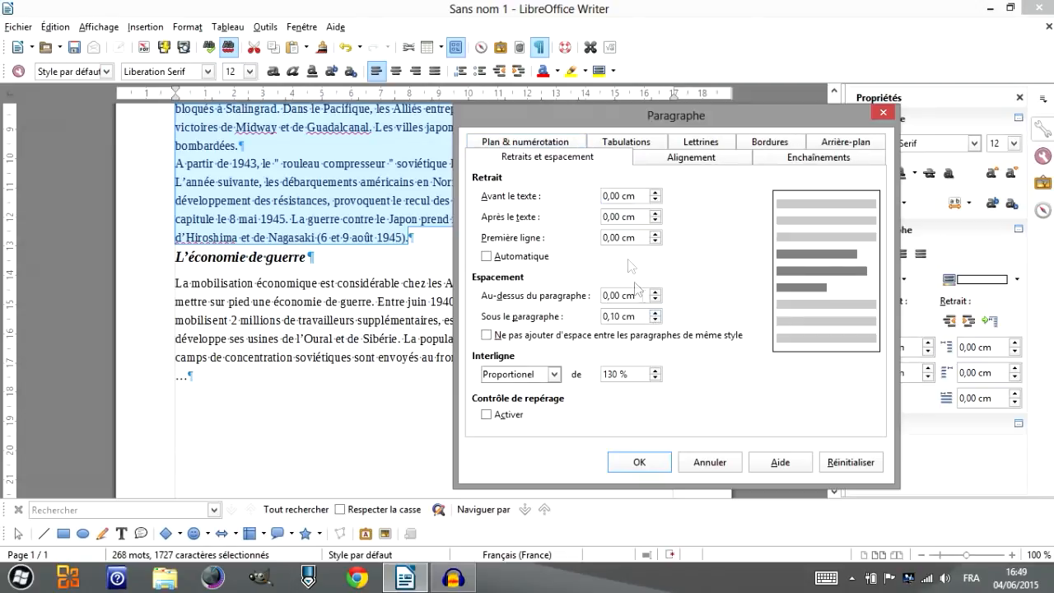
Step: Justify the selected body paragraphs, enable automatic hyphenation in their text flow options, and apply the settings
click(670, 159)
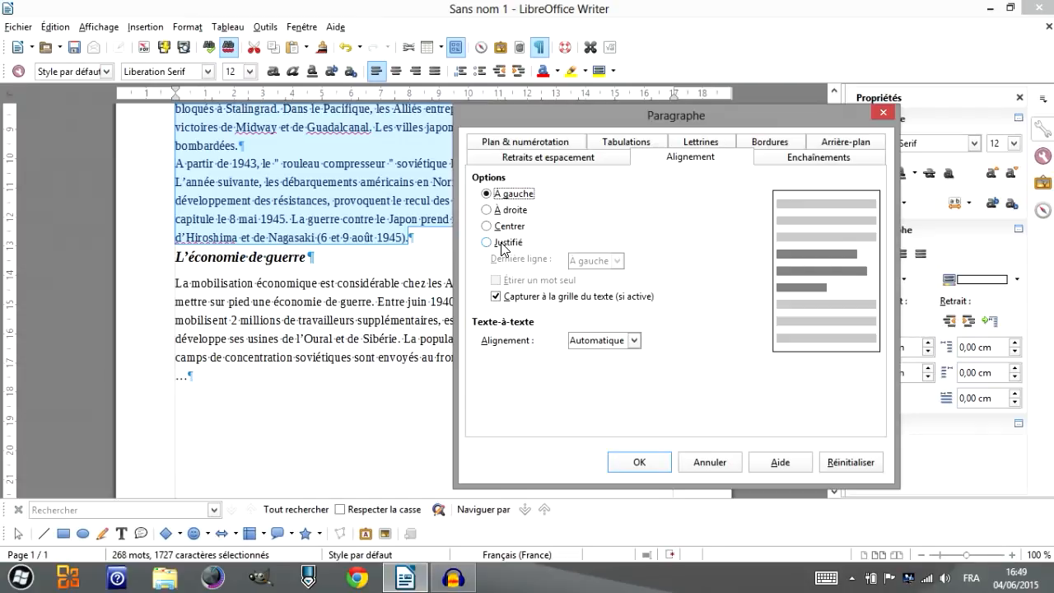
click(502, 245)
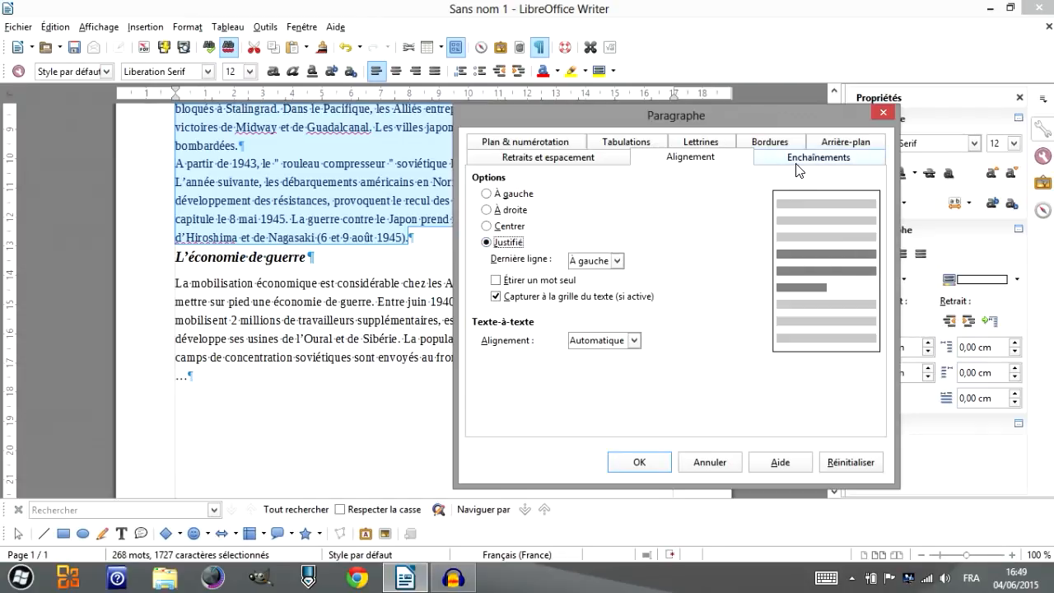
drag(726, 114, 512, 285)
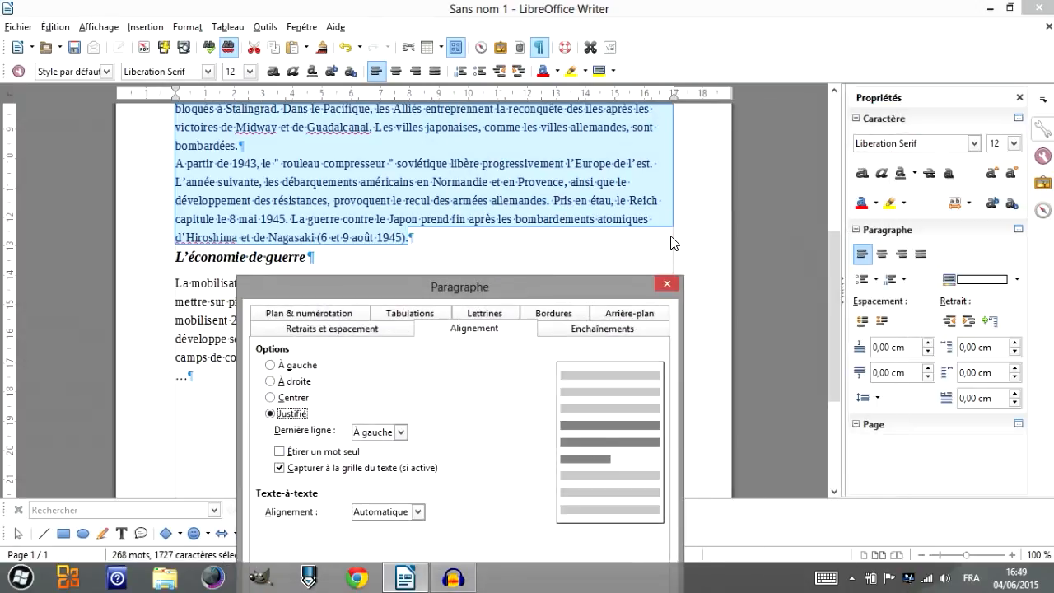
click(583, 329)
click(270, 365)
drag(534, 291, 504, 173)
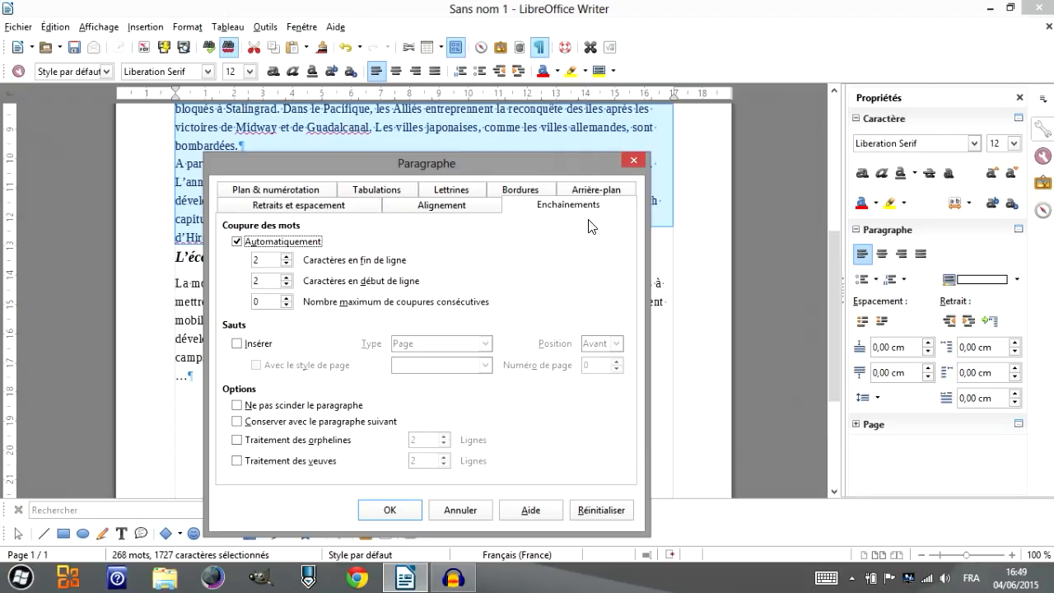
drag(465, 166, 636, 136)
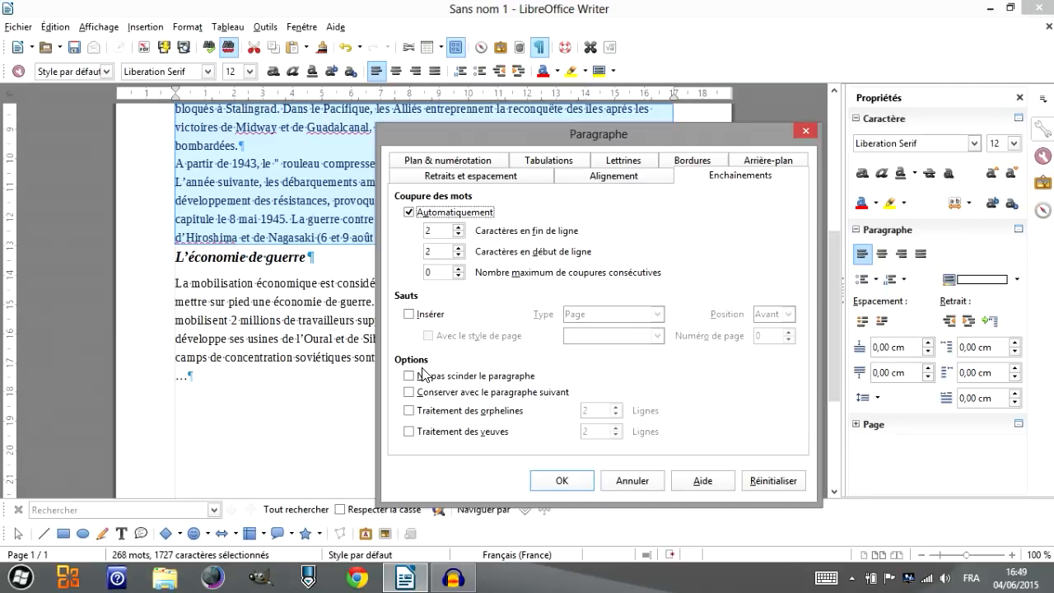
click(551, 483)
click(471, 255)
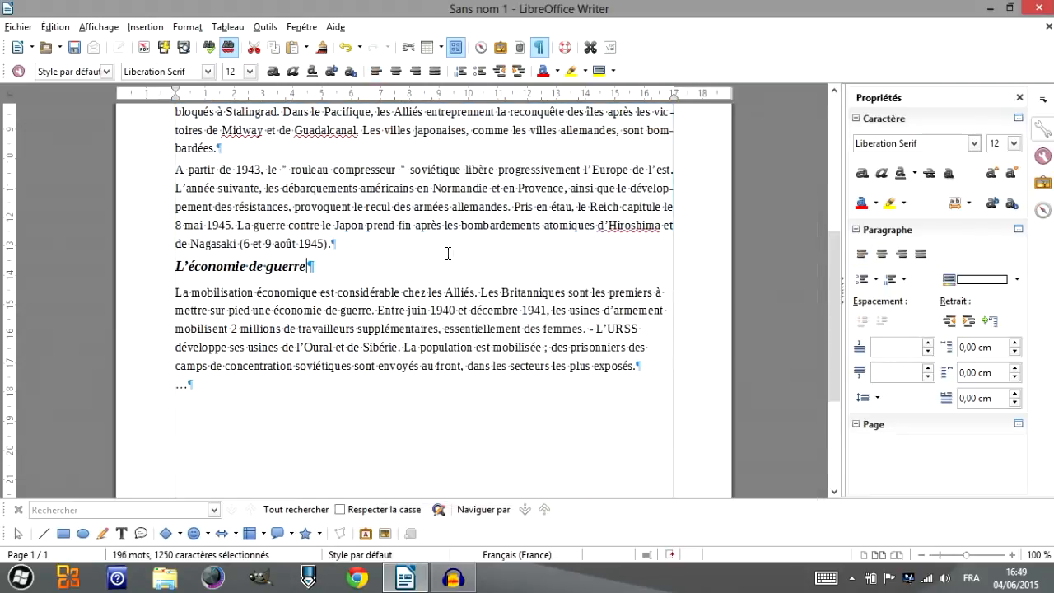
Step: Examine the justification, hyphenation and paragraph spacing of the body text under both subheadings
scroll(471, 252, up, 3)
scroll(471, 253, up, 3)
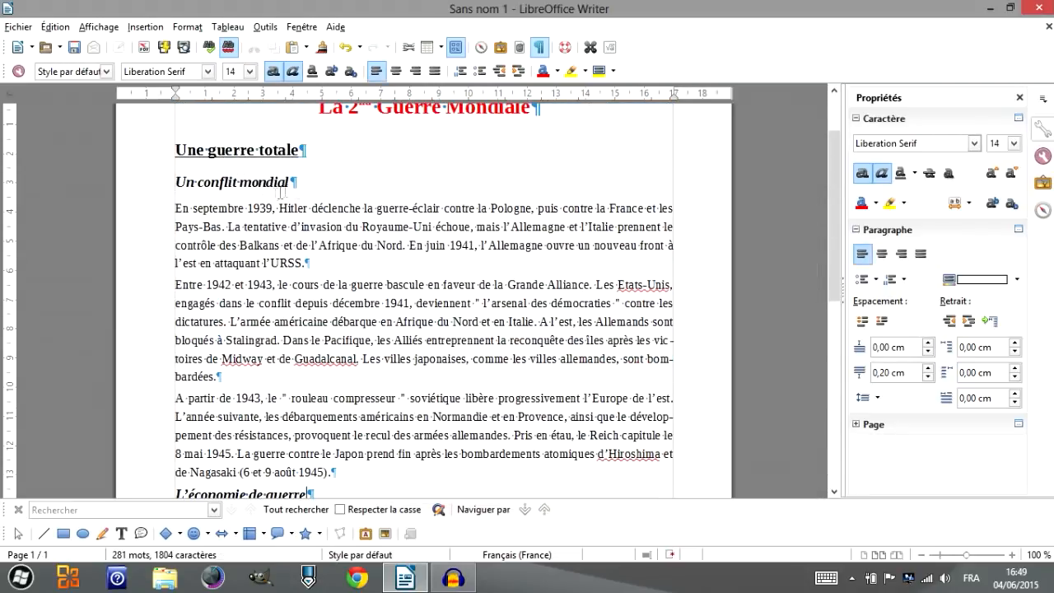
click(175, 210)
shift+click(685, 238)
click(686, 262)
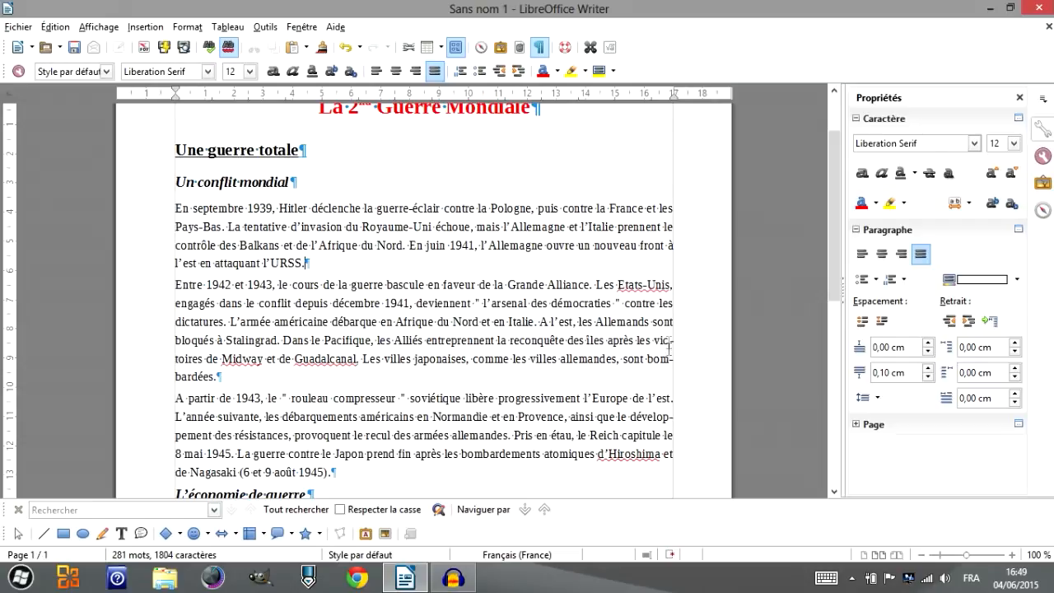
scroll(669, 348, down, 3)
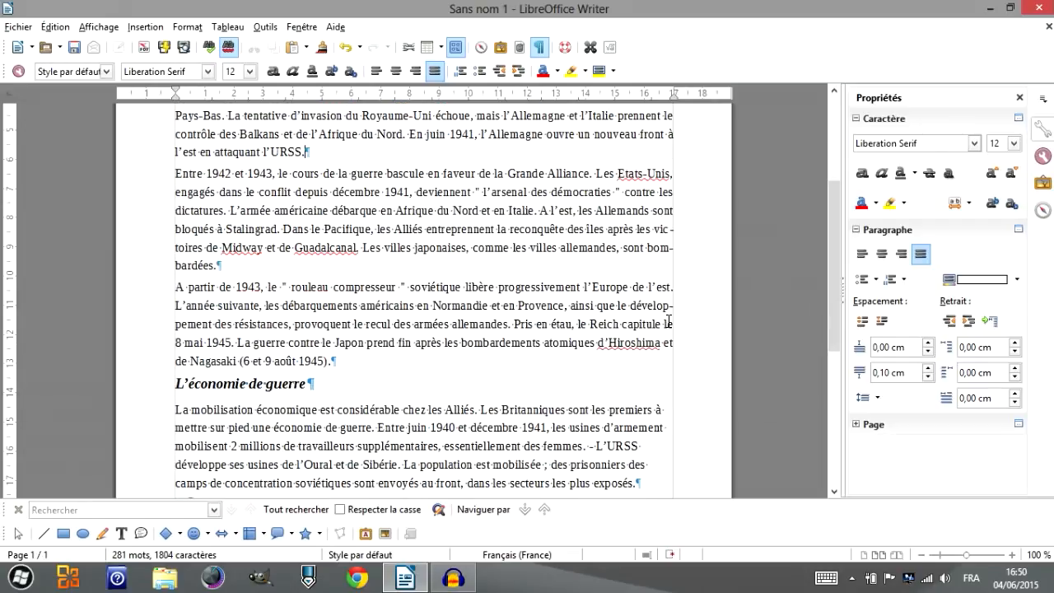
scroll(658, 312, down, 1)
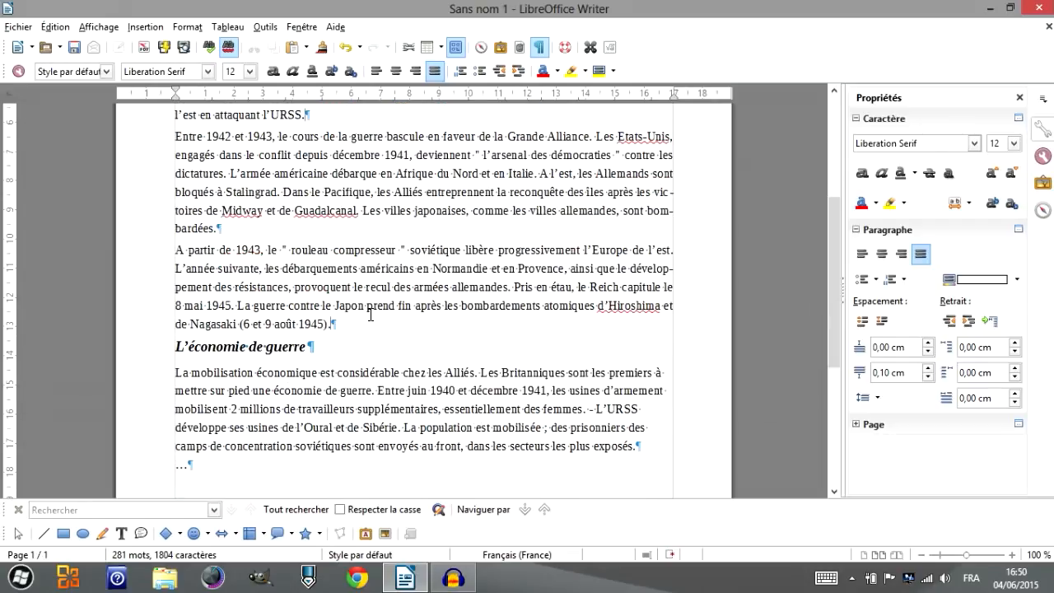
Step: Compare the alignment and spacing of the body text under "L'économie de guerre" with those of the paragraph above that subheading
drag(169, 372, 221, 468)
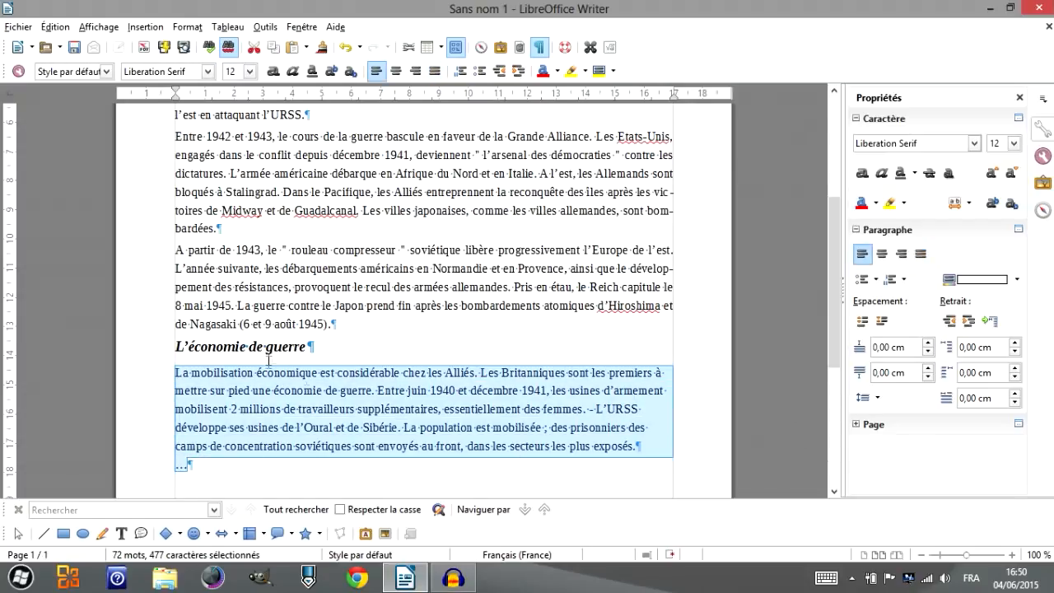
click(402, 323)
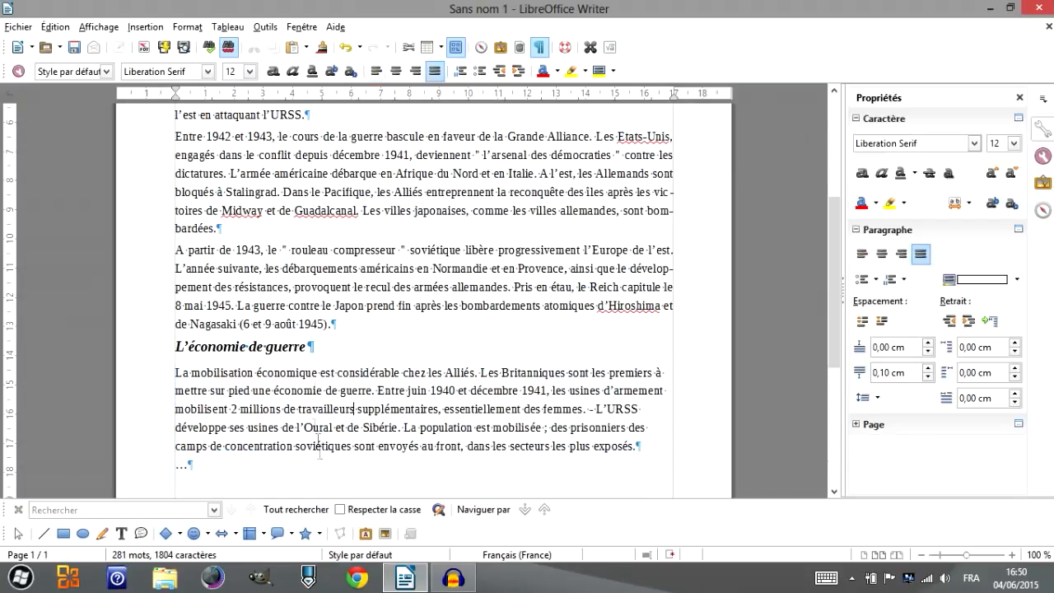
click(371, 428)
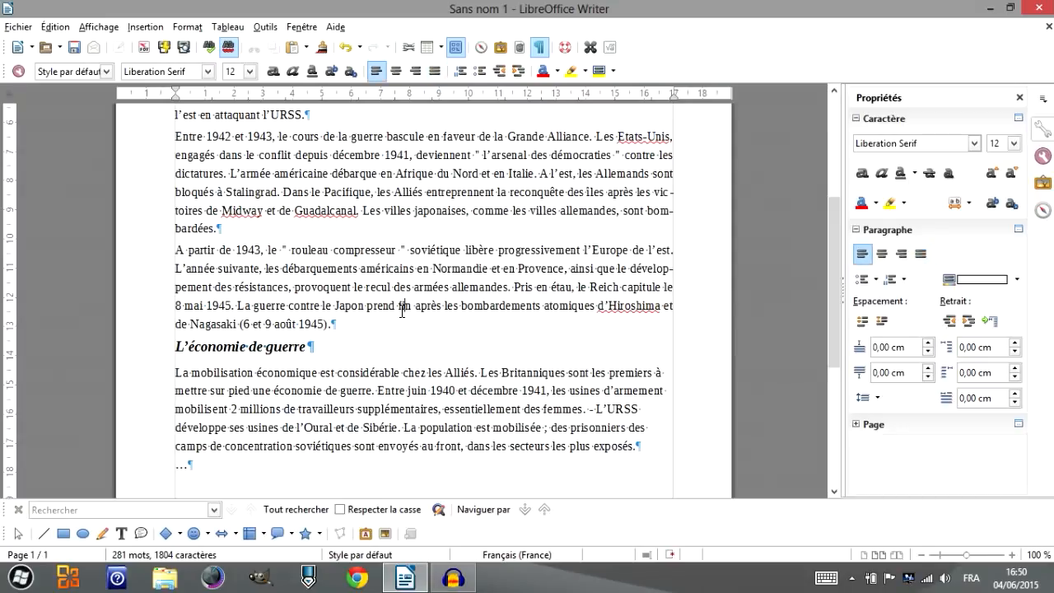
click(403, 320)
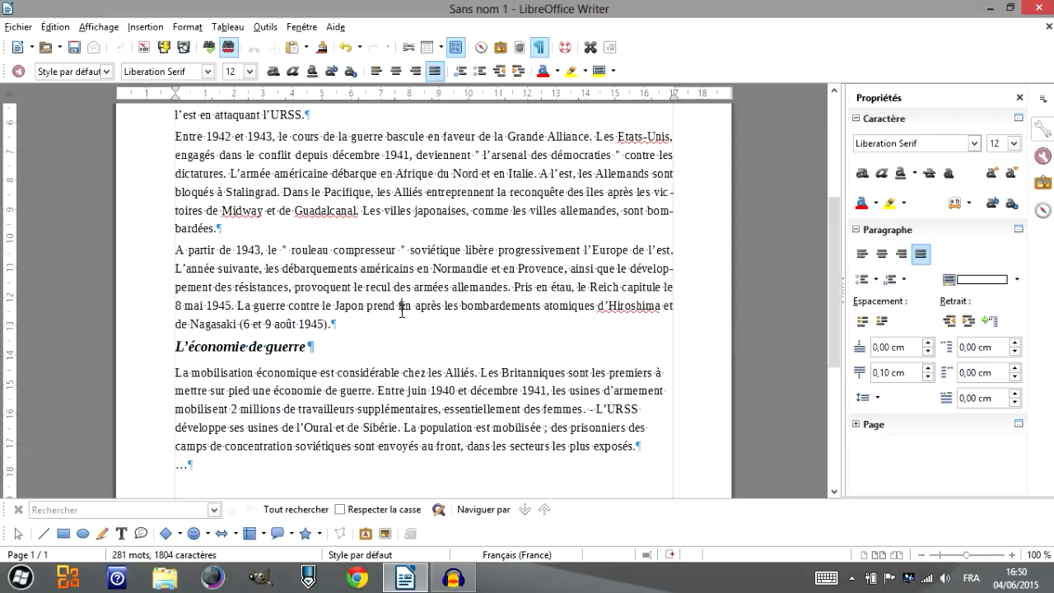
click(494, 428)
drag(383, 327, 146, 247)
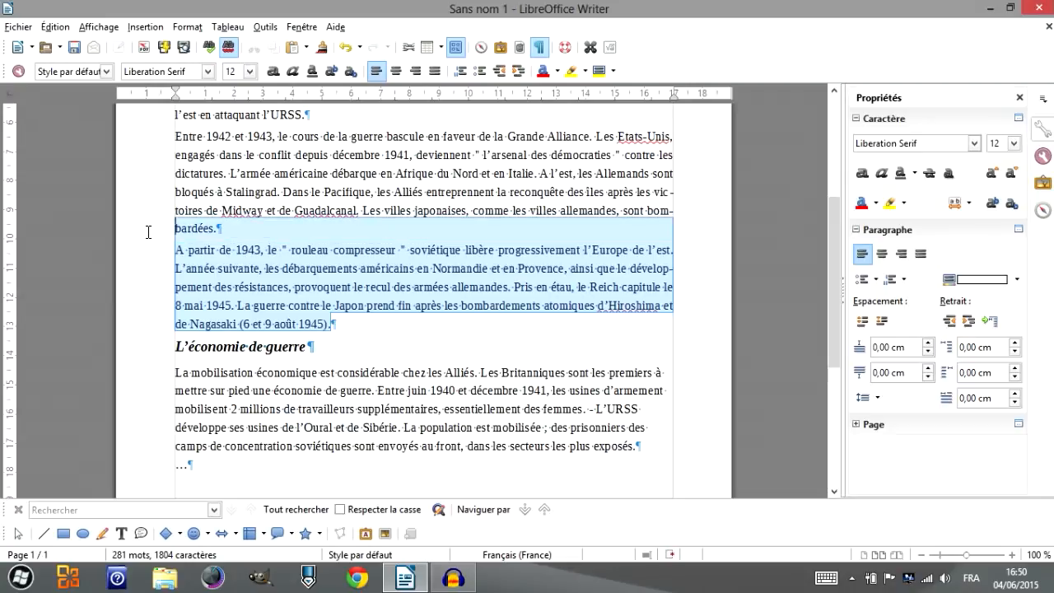
click(351, 430)
right_click(376, 402)
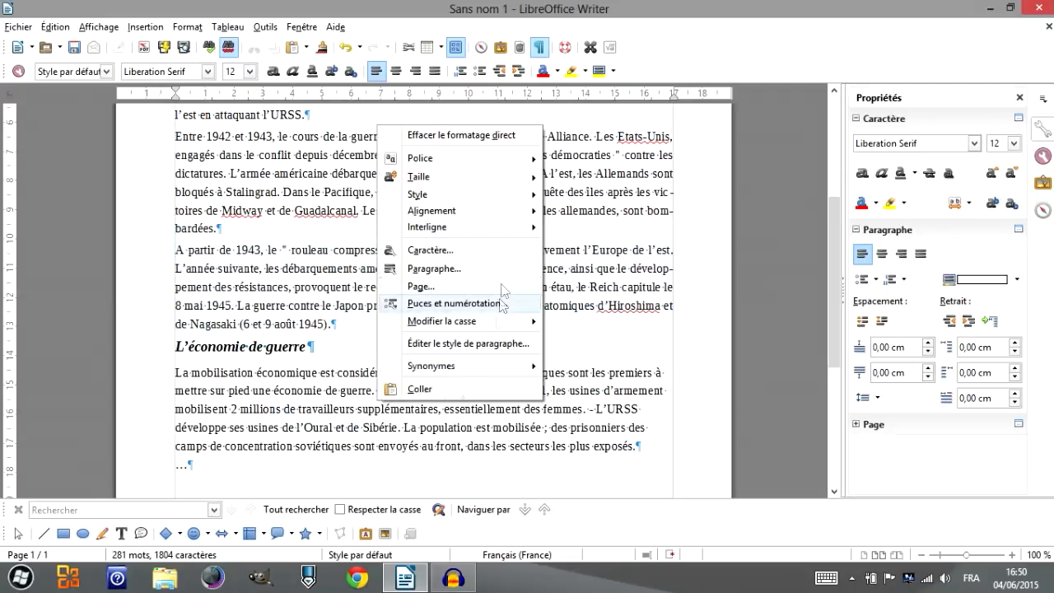
click(344, 380)
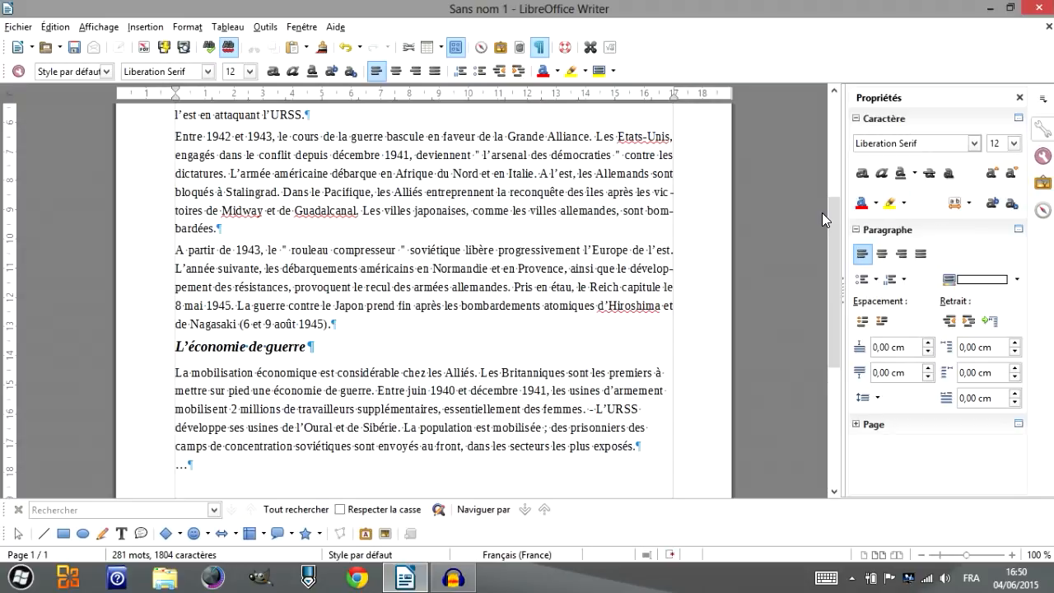
Step: Show the paragraph styles list and apply the "Corps de texte" style to the three body paragraphs under "Un conflit mondial"
click(1029, 155)
scroll(1024, 358, up, 4)
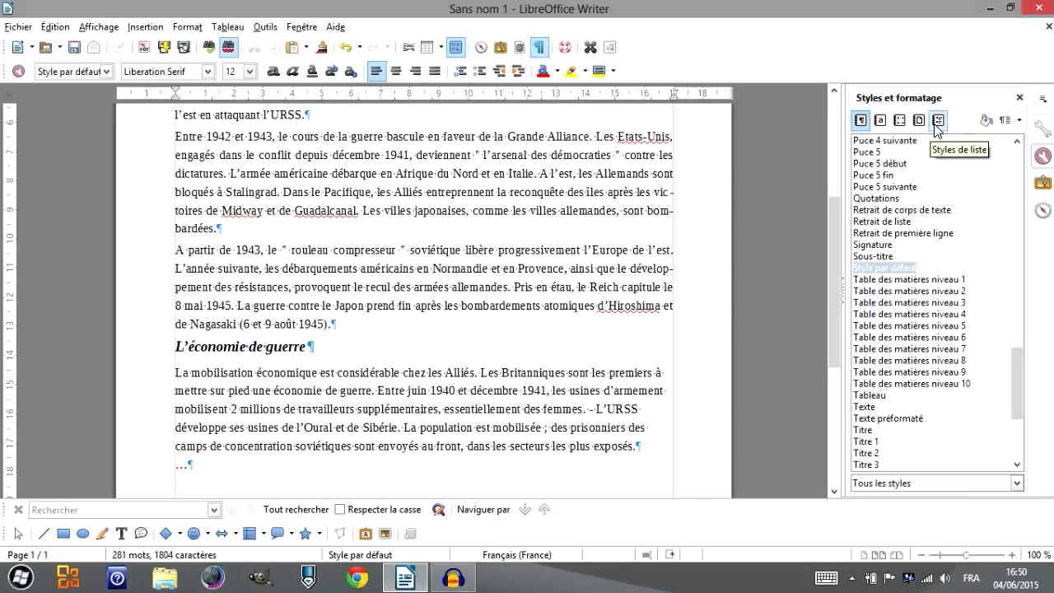
click(289, 306)
scroll(307, 302, up, 3)
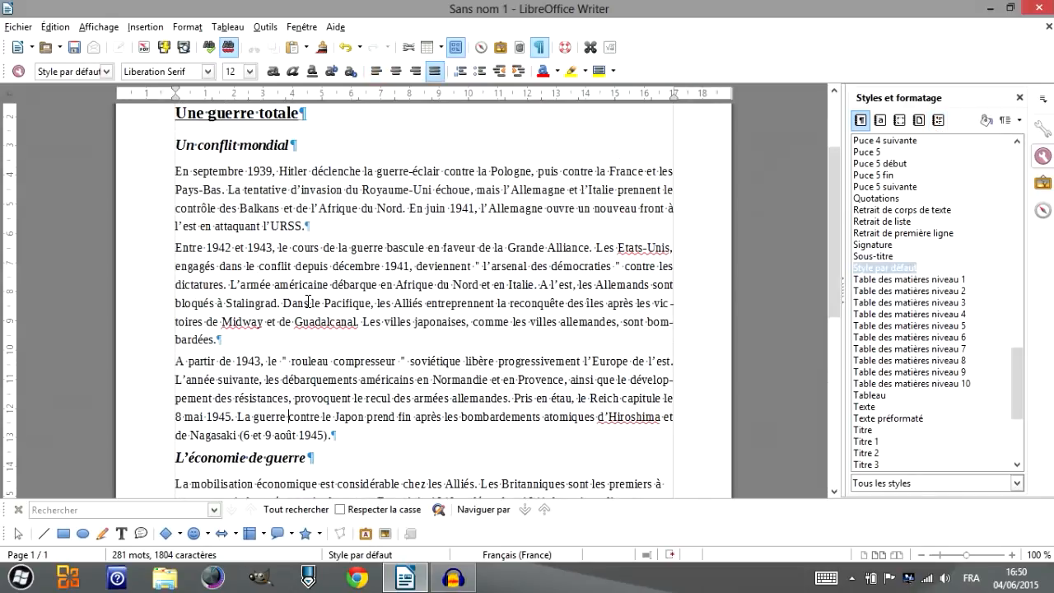
drag(174, 170, 403, 353)
drag(1011, 382, 1021, 183)
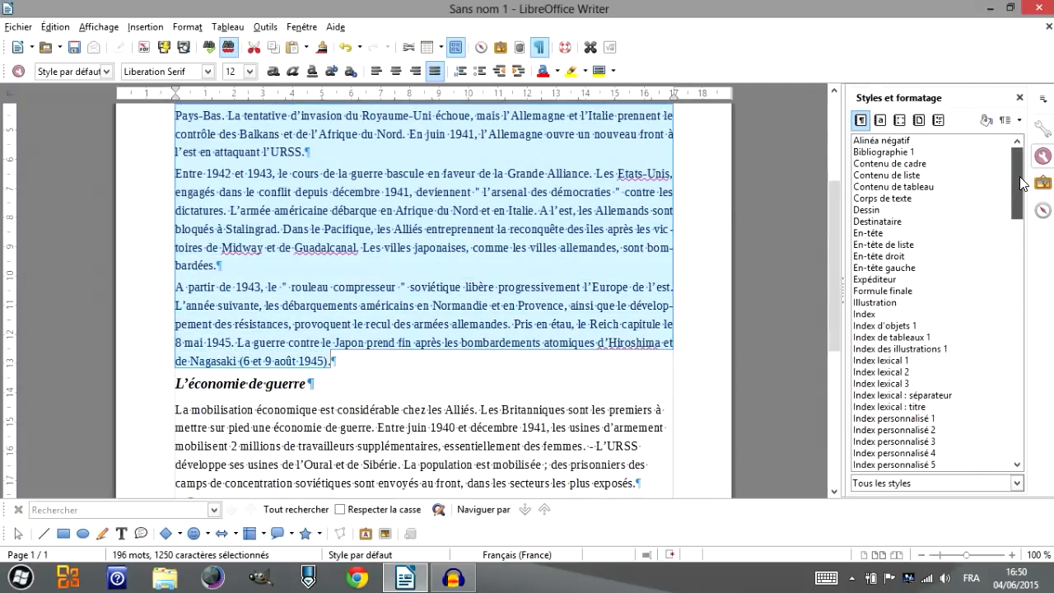
double_click(878, 203)
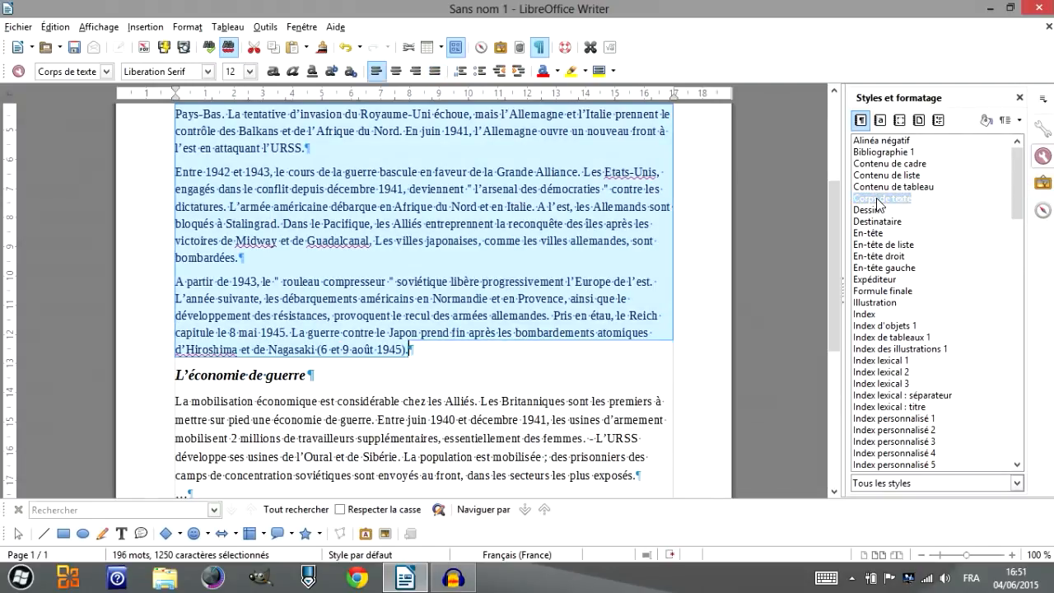
click(356, 282)
scroll(449, 352, up, 2)
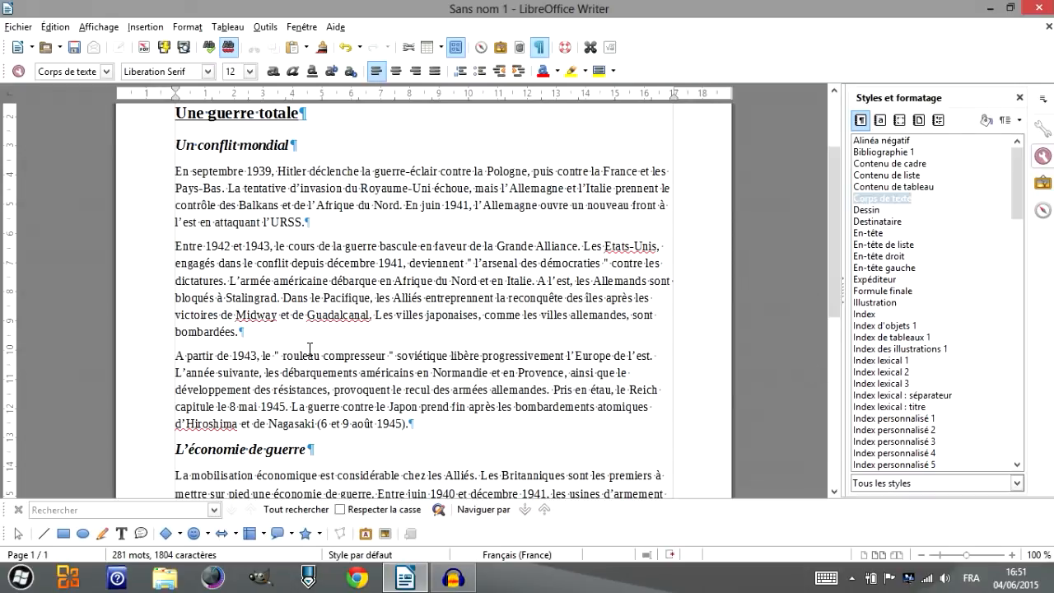
Step: Apply the "Corps de texte" style to the body paragraph under "L'économie de guerre"
scroll(155, 303, down, 2)
click(374, 439)
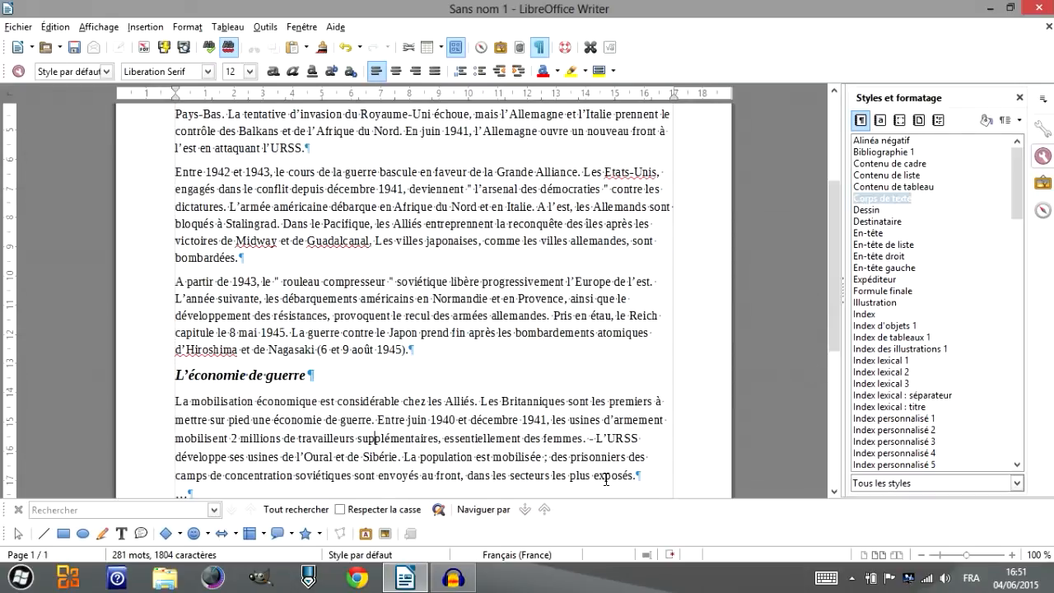
click(106, 72)
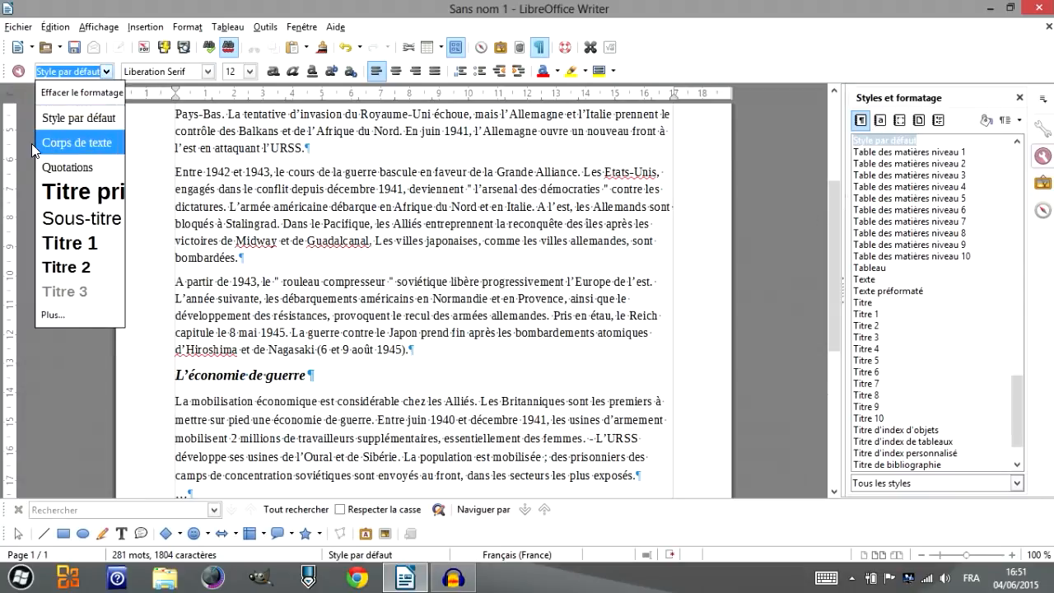
click(75, 144)
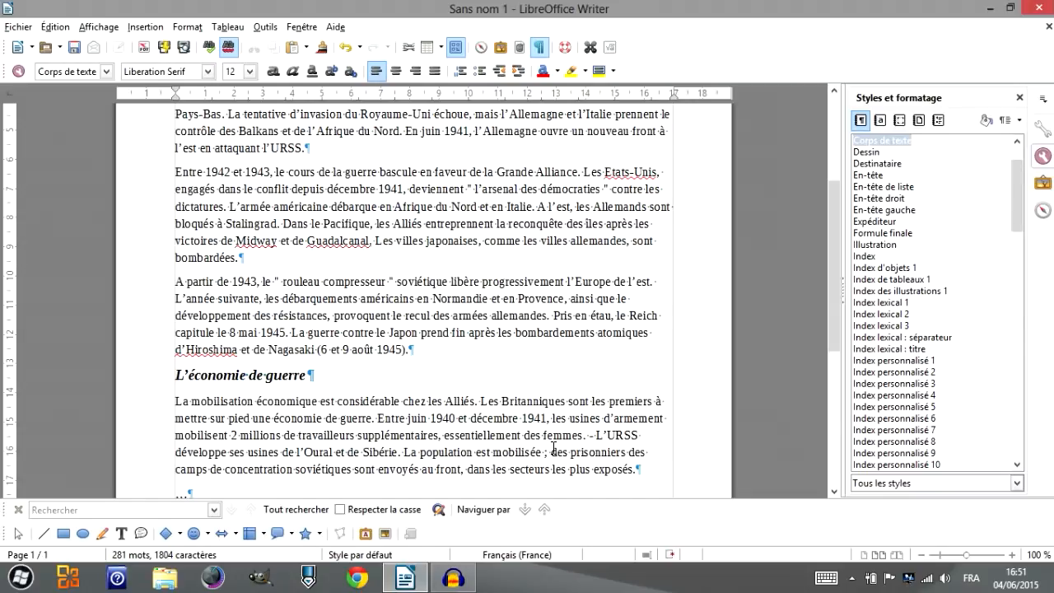
Step: Compare the paragraph style of the final "…" line with that of the first body paragraph under "Un conflit mondial"
scroll(474, 434, down, 3)
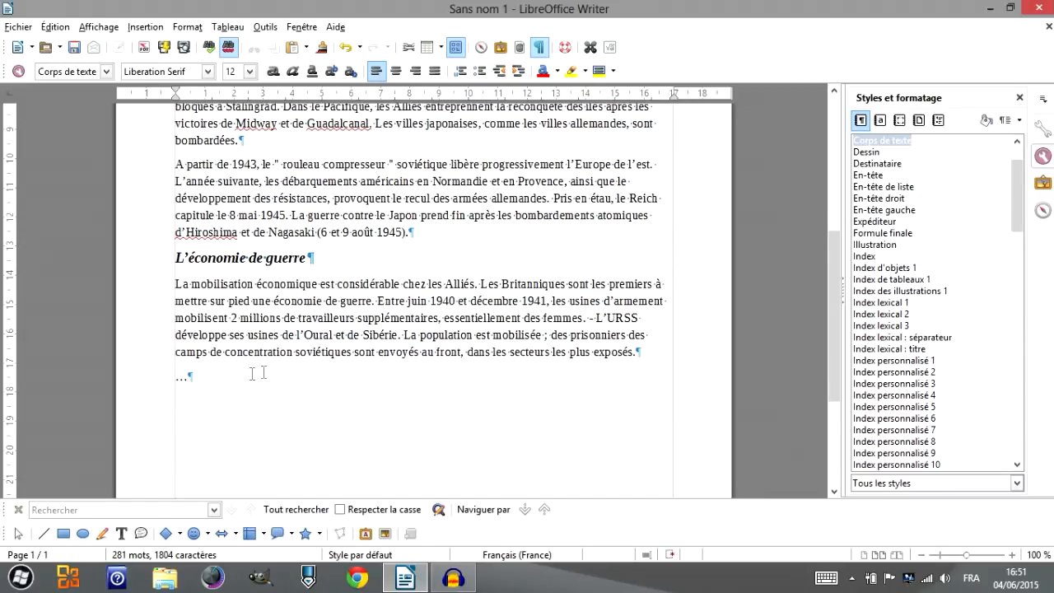
click(178, 366)
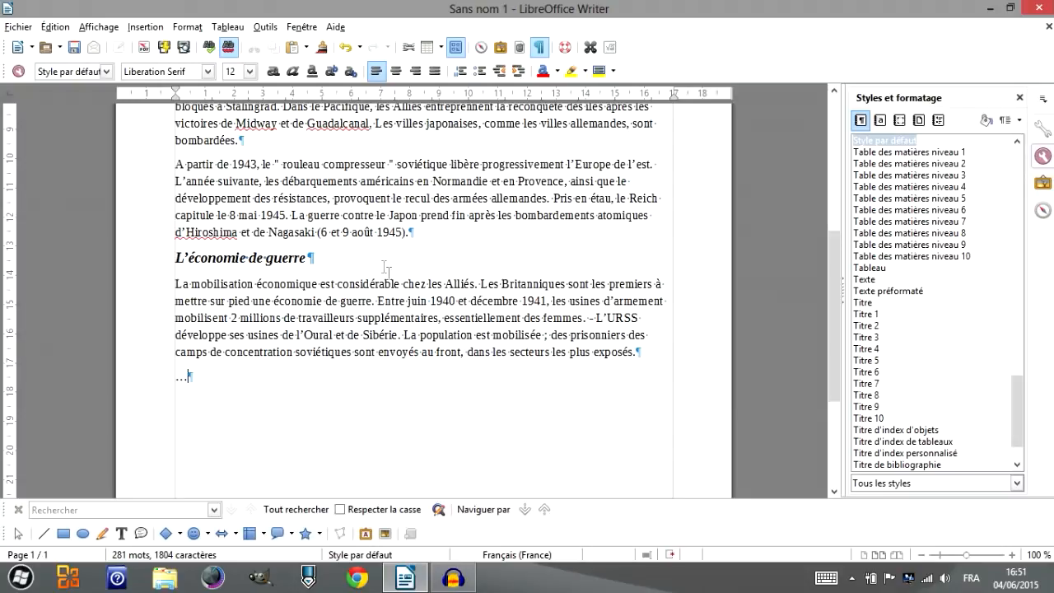
scroll(414, 309, up, 6)
scroll(413, 309, up, 2)
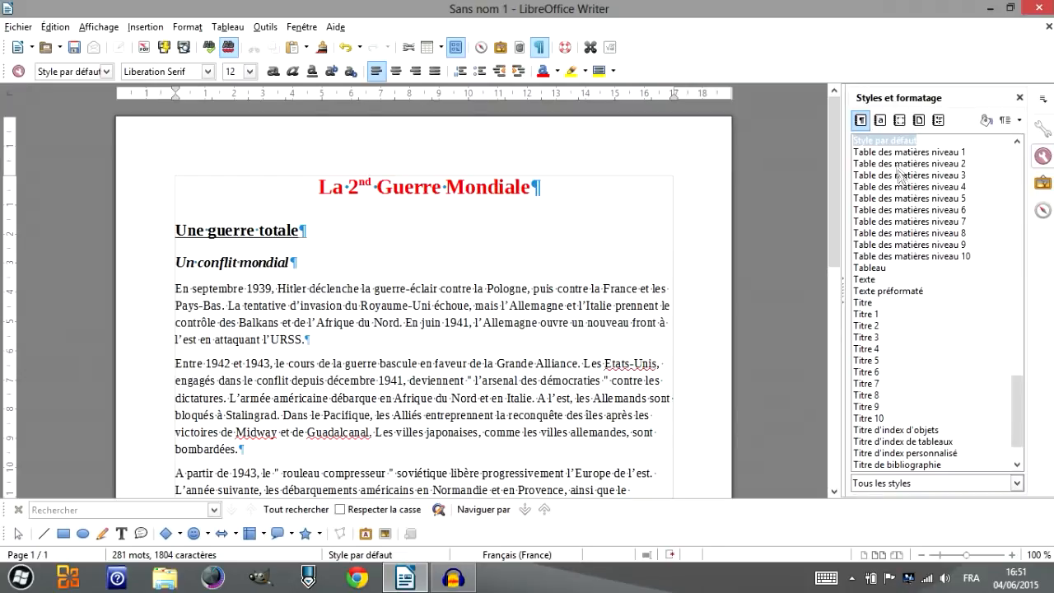
click(894, 142)
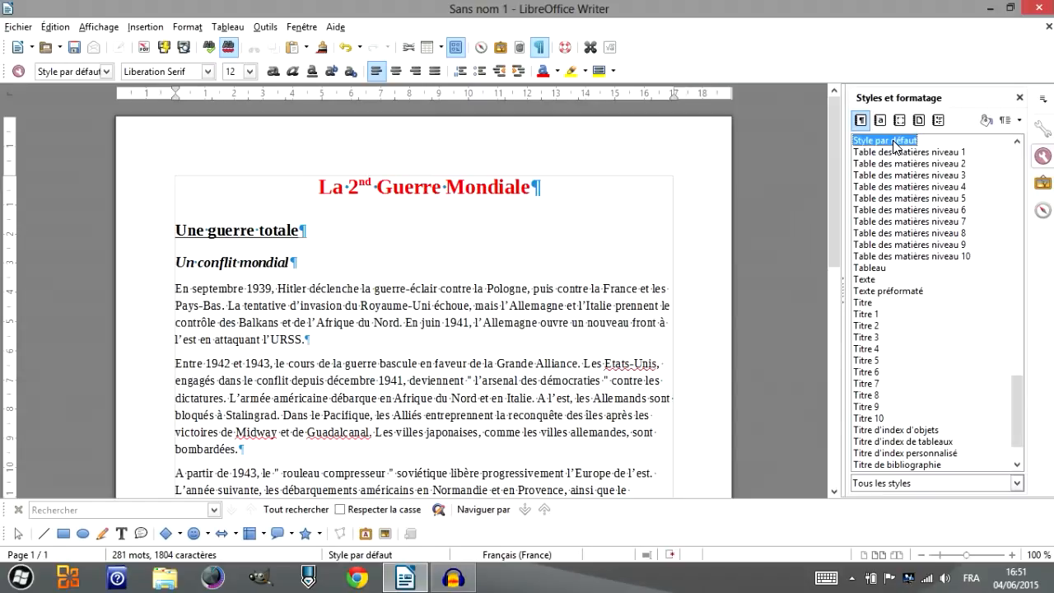
click(425, 332)
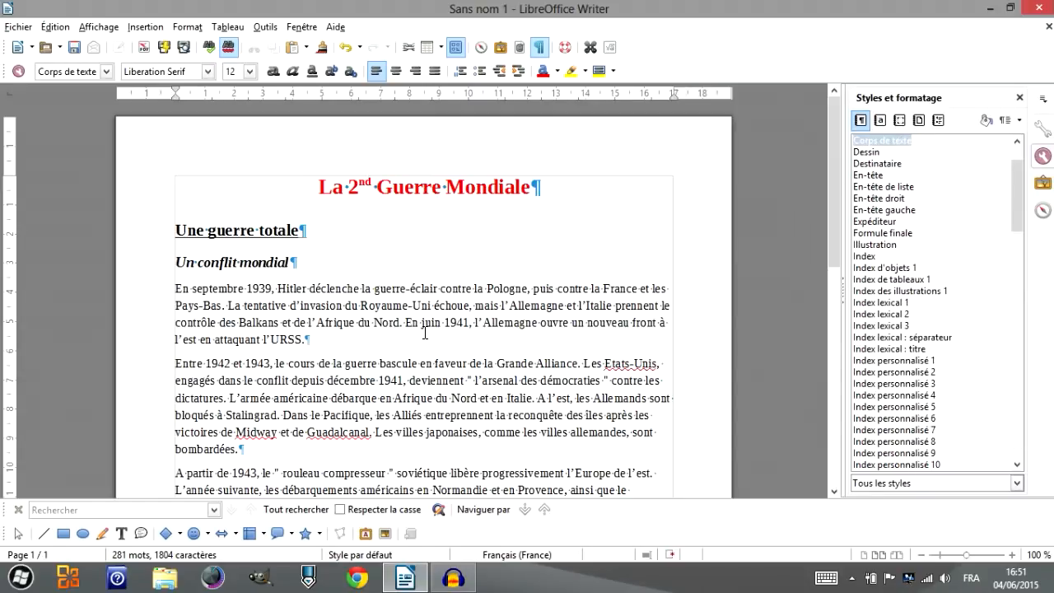